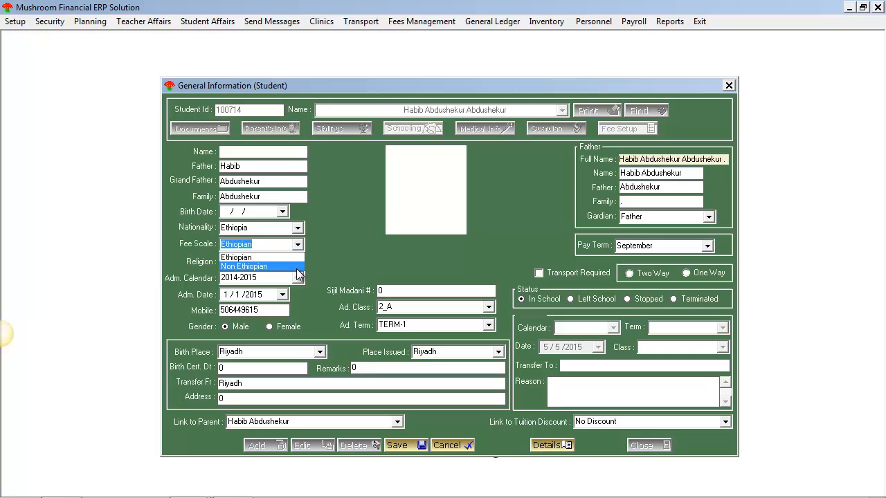
Open the Fee Scales Setup window through the Language Definition entry and review the defined fee scales
{"action": "left_click", "coordinate": [330, 261]}
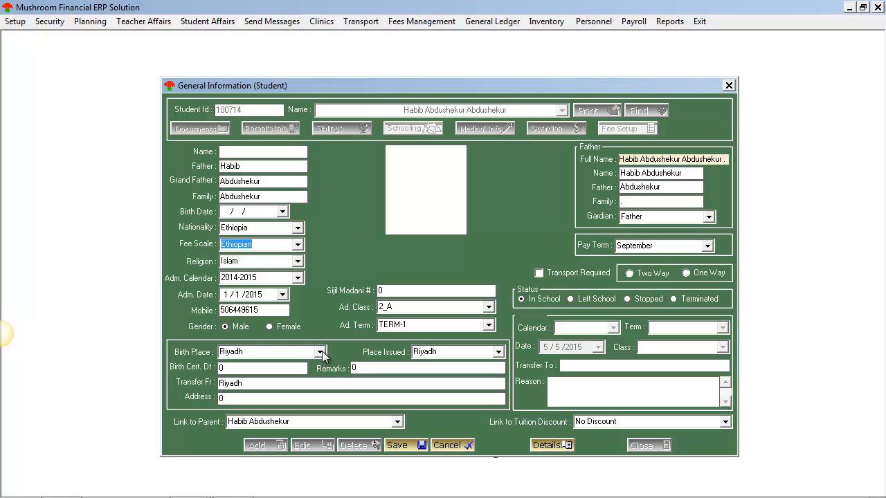
{"action": "left_click", "coordinate": [21, 22]}
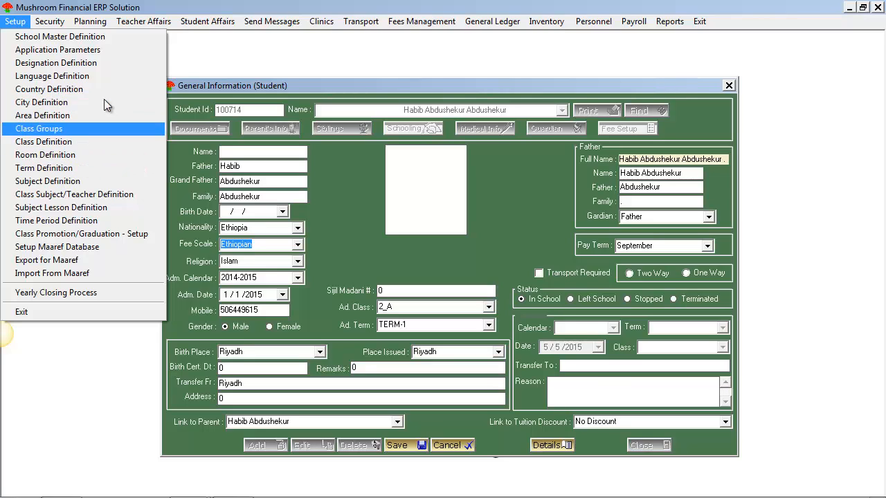
{"action": "left_click", "coordinate": [111, 79]}
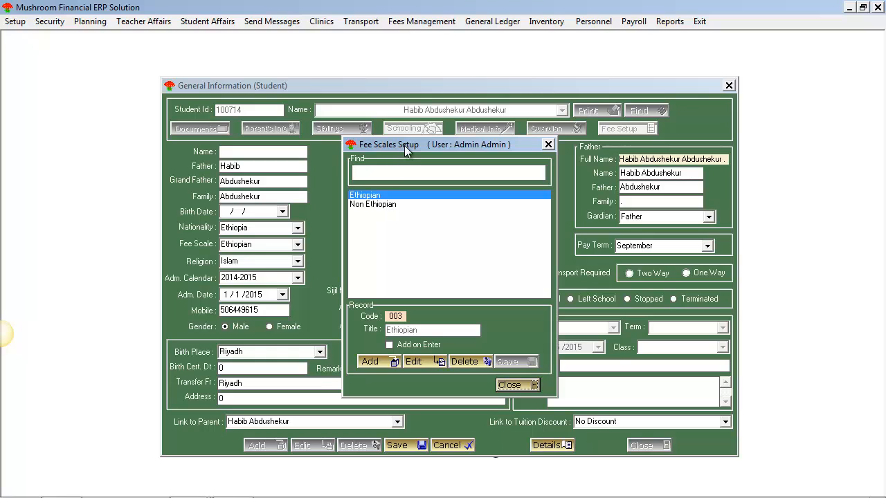
{"action": "left_click_drag", "start_coordinate": [405, 144], "coordinate": [369, 176]}
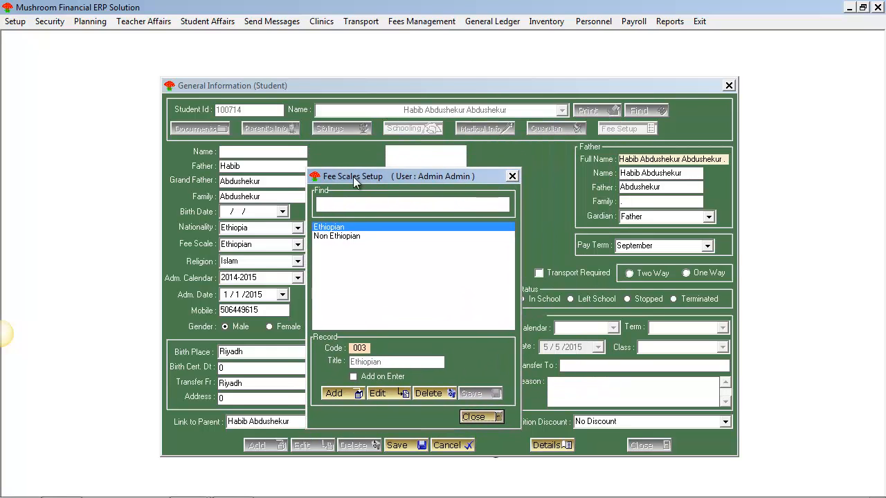
{"action": "left_click", "coordinate": [15, 21]}
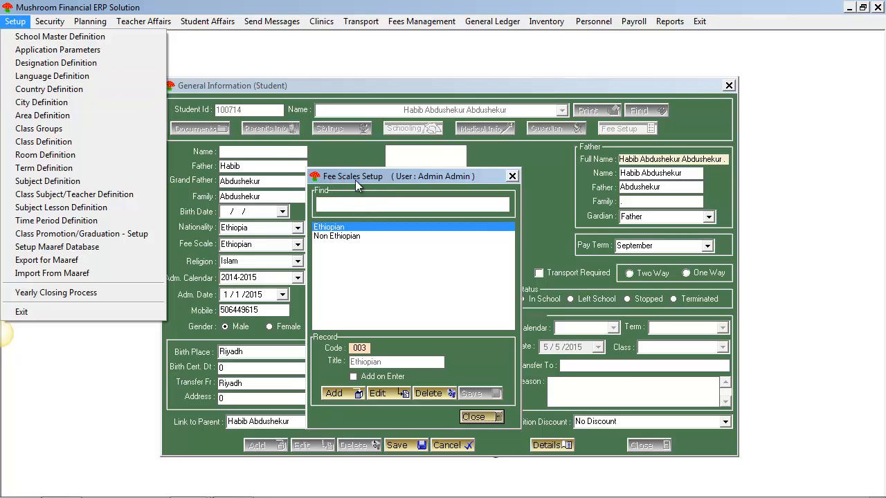
{"action": "left_click", "coordinate": [379, 180]}
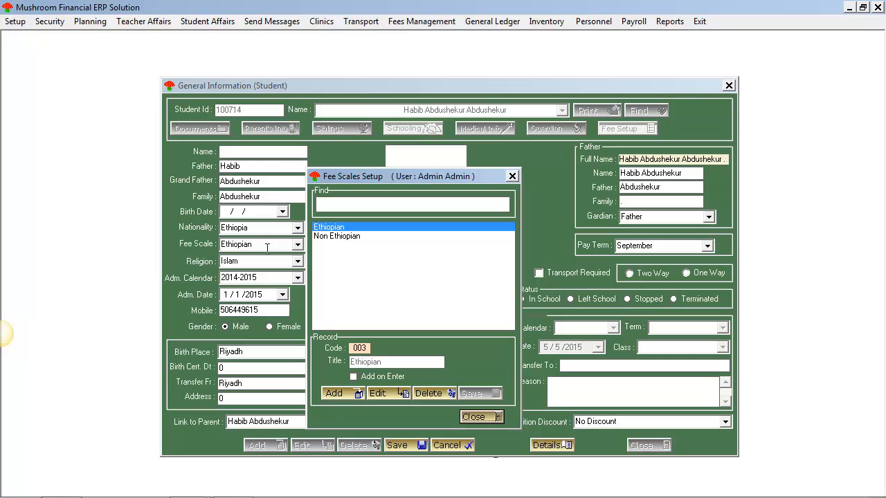
Check the Fee Scale choices in the student's general information form, cancel the edit and close the form
{"action": "left_click", "coordinate": [298, 244]}
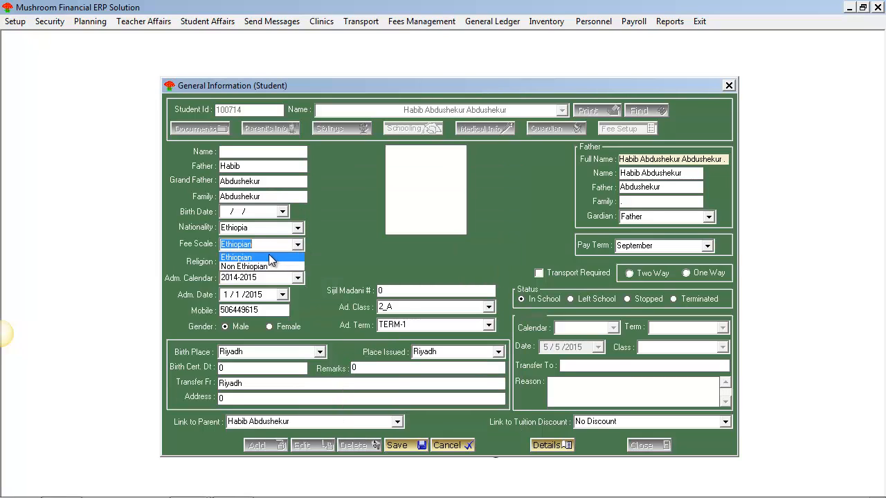
{"action": "left_click", "coordinate": [270, 258]}
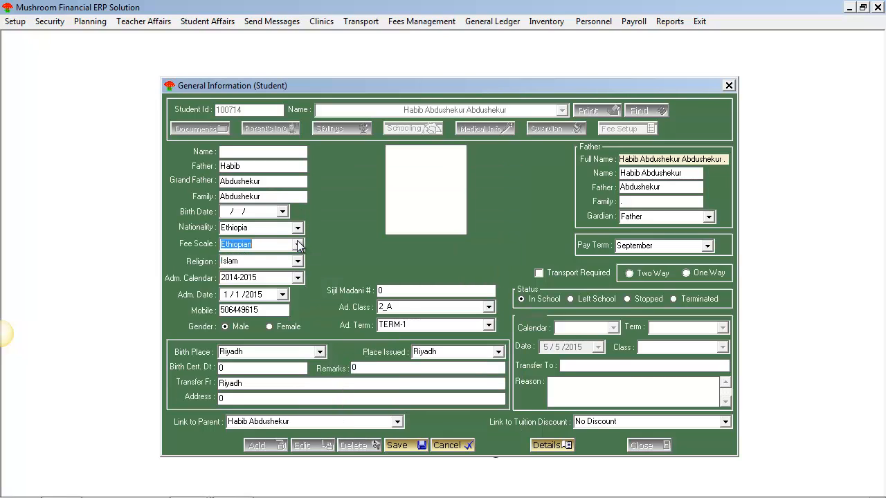
{"action": "left_click", "coordinate": [445, 446]}
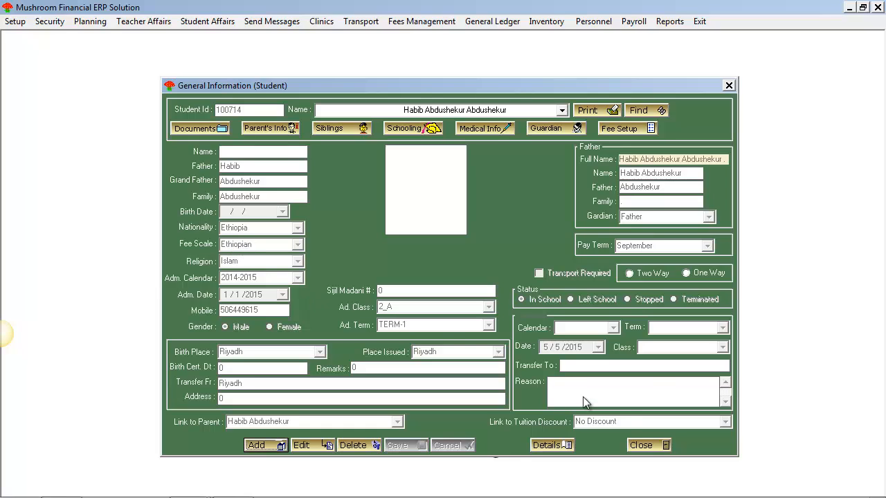
{"action": "left_click", "coordinate": [646, 447]}
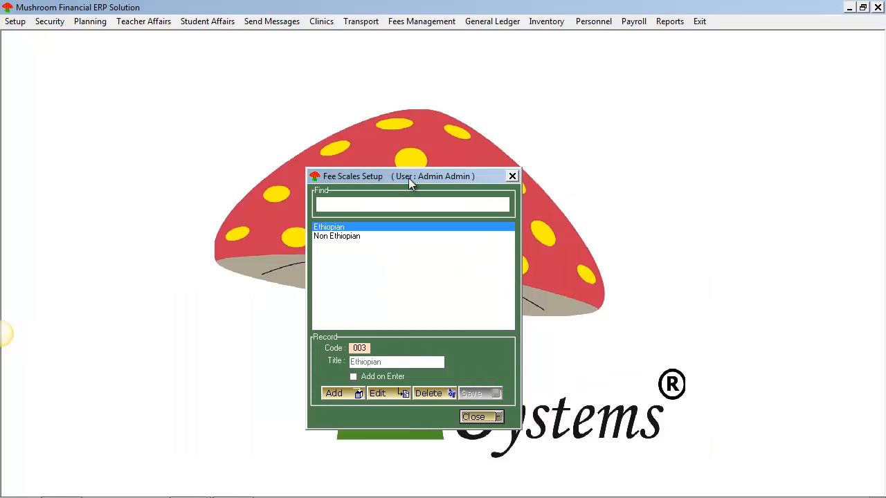
View the Fee Scale field in the student's General Info profile, and close both the profile and Fee Scales Setup
{"action": "left_click_drag", "start_coordinate": [409, 178], "coordinate": [166, 58]}
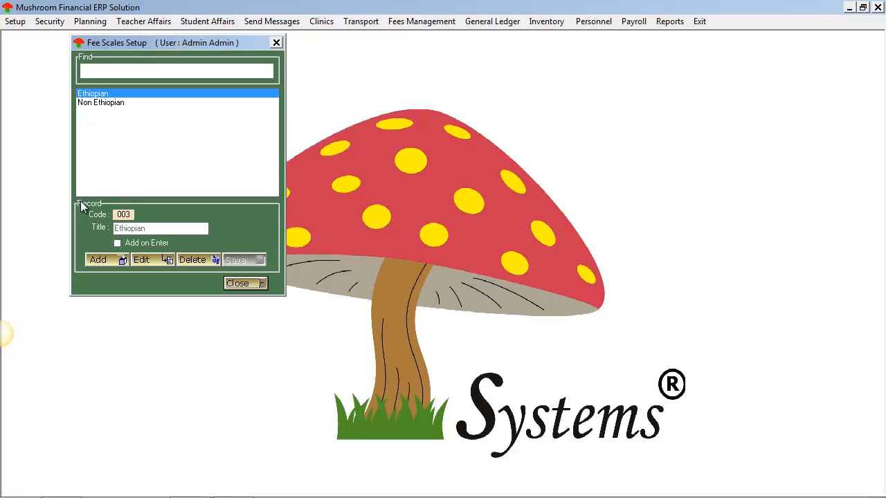
{"action": "left_click", "coordinate": [202, 23]}
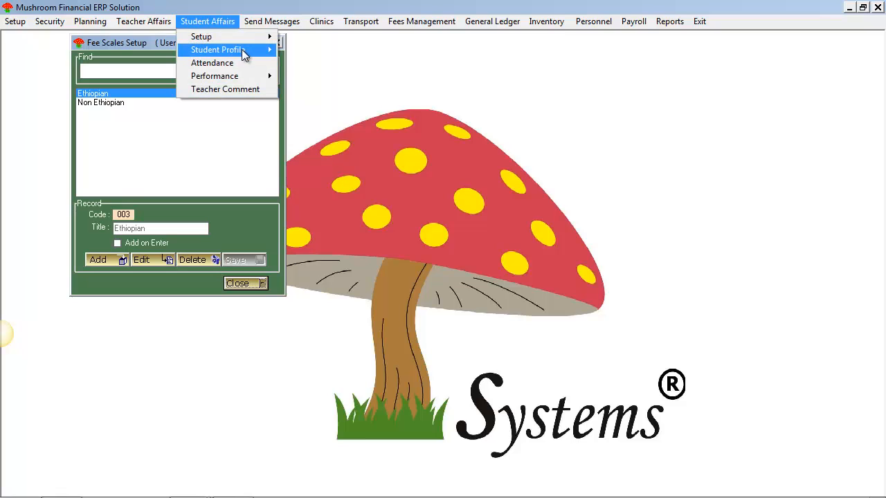
{"action": "mouse_move", "coordinate": [269, 57]}
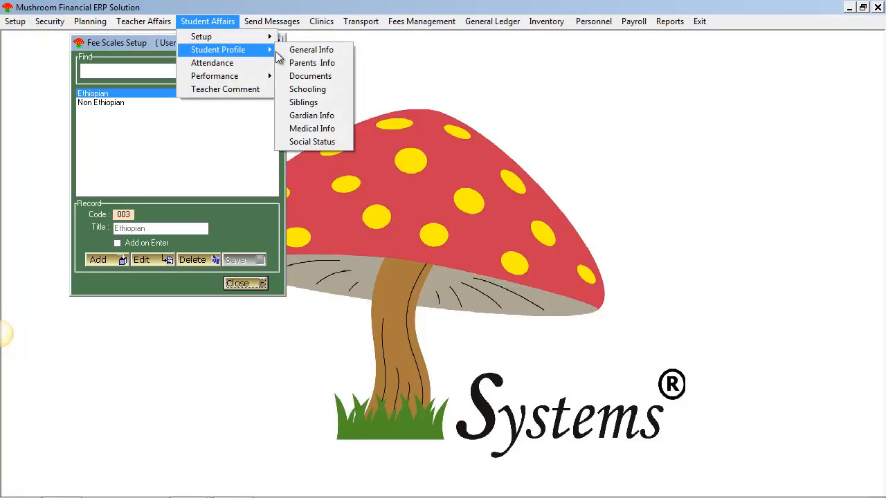
{"action": "left_click", "coordinate": [346, 55]}
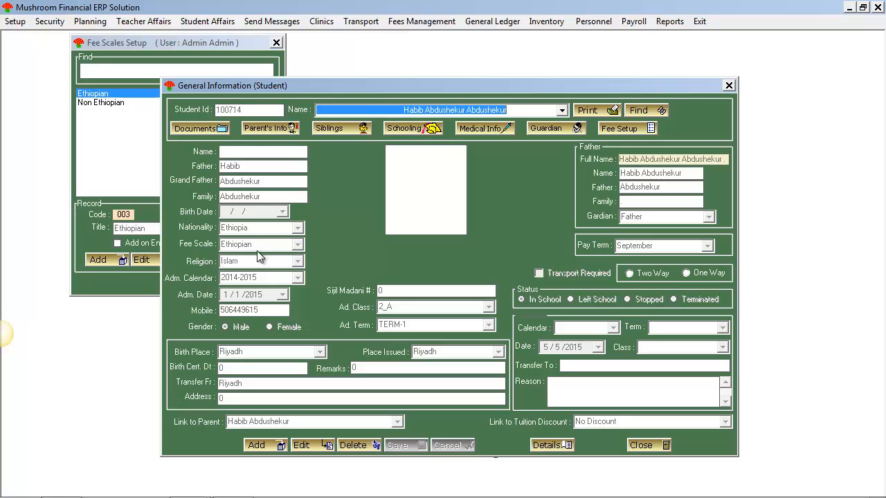
{"action": "left_click", "coordinate": [641, 445]}
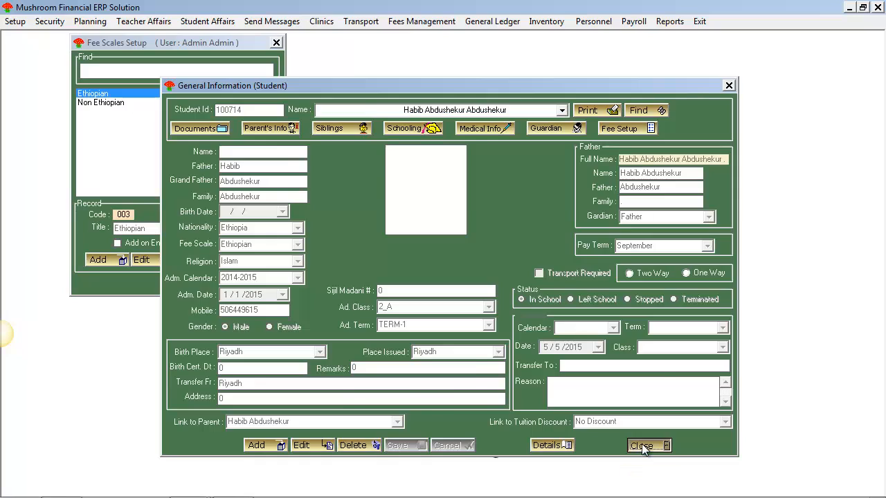
{"action": "left_click", "coordinate": [247, 285]}
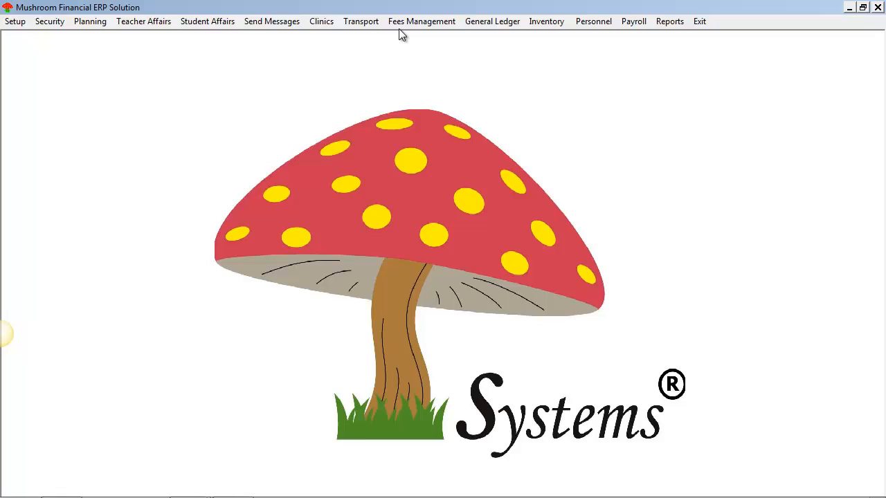
Delete the September, October, November and December entries from the fee Payment Terms setup
{"action": "left_click", "coordinate": [457, 29]}
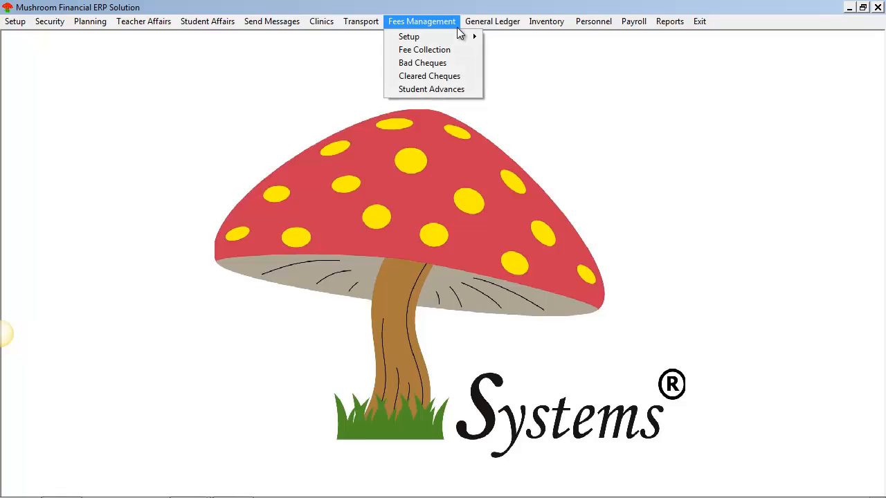
{"action": "mouse_move", "coordinate": [460, 40]}
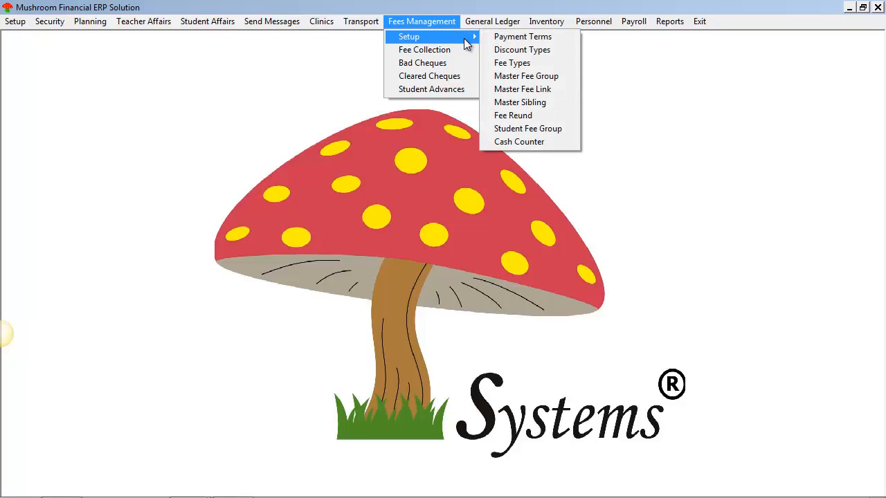
{"action": "left_click", "coordinate": [565, 38]}
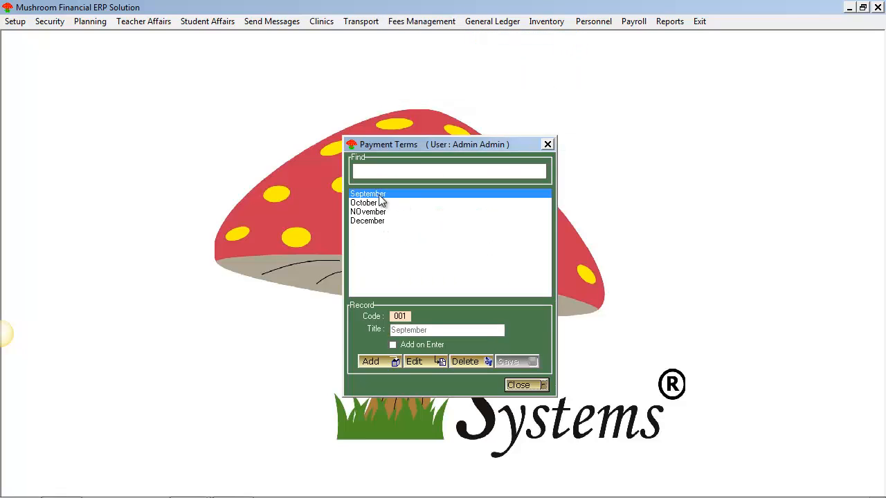
{"action": "left_click_drag", "start_coordinate": [408, 147], "coordinate": [251, 103]}
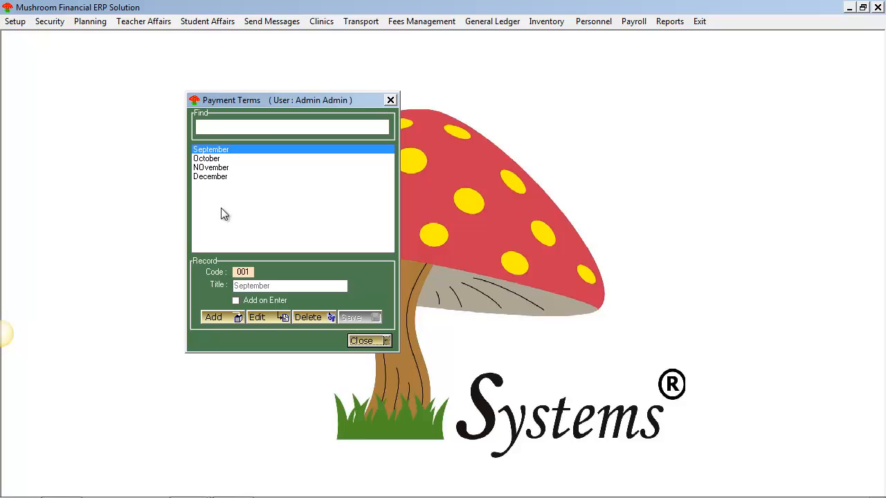
{"action": "left_click", "coordinate": [300, 317]}
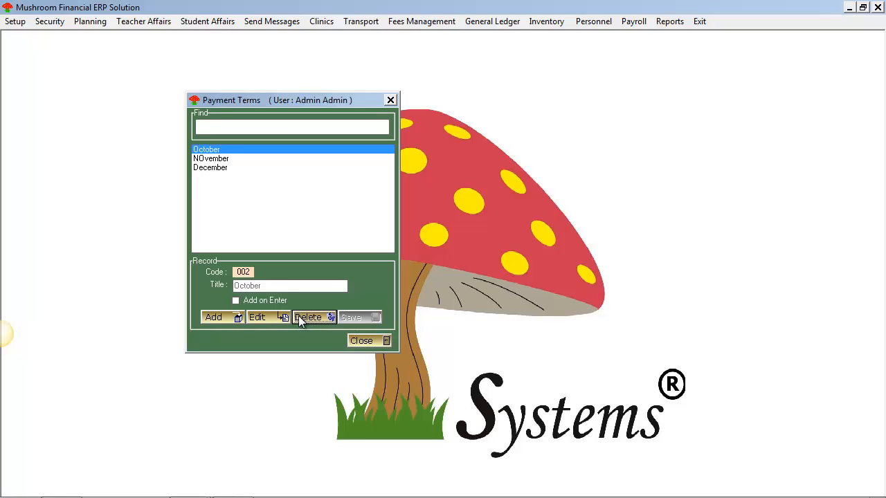
{"action": "left_click", "coordinate": [299, 317]}
{"action": "left_click", "coordinate": [299, 317]}
{"action": "left_click", "coordinate": [299, 317]}
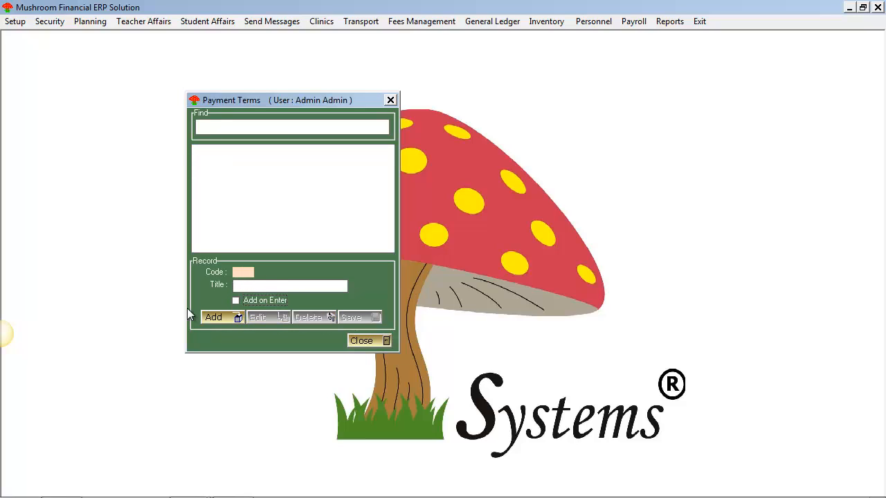
Check the student's General Info profile with the Payment Terms list emptied
{"action": "left_click", "coordinate": [193, 23]}
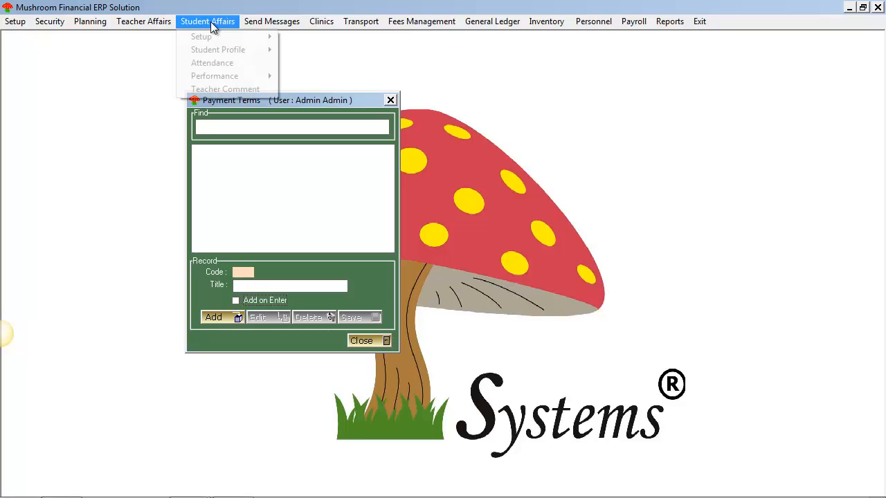
{"action": "mouse_move", "coordinate": [270, 54]}
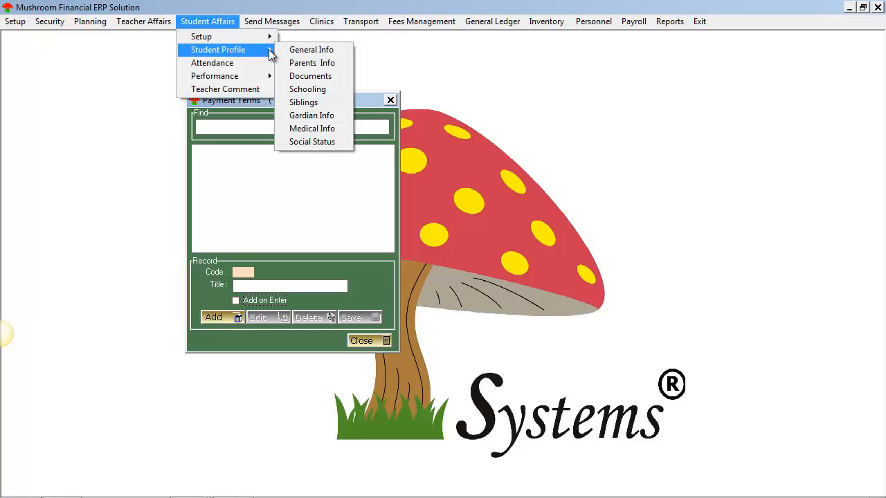
{"action": "left_click", "coordinate": [344, 55]}
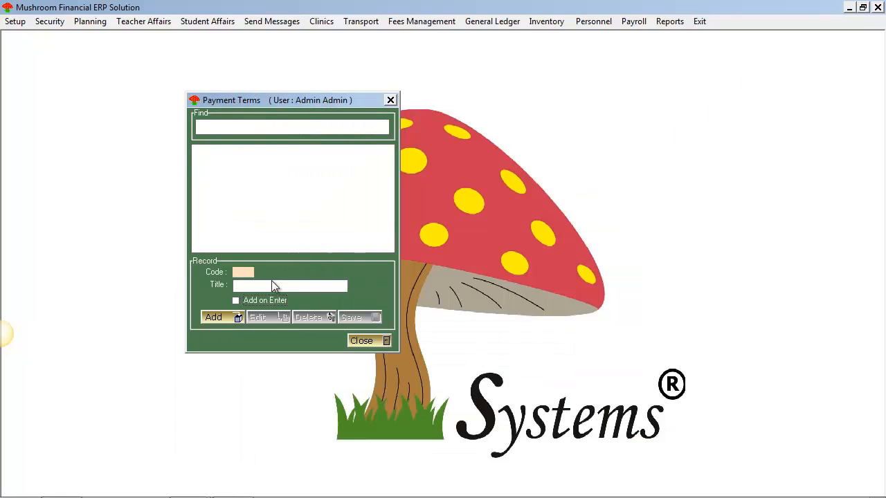
Add a payment term titled Cash, save it and close the Payment Terms window
{"action": "left_click", "coordinate": [233, 317]}
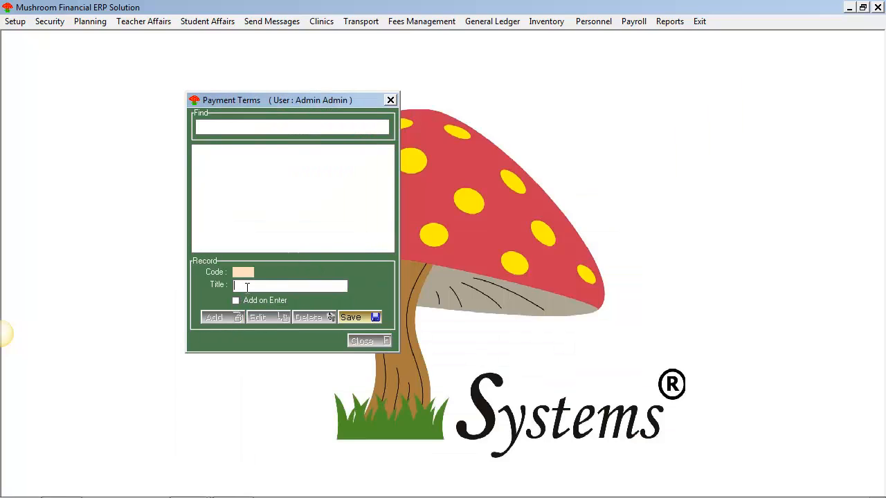
{"action": "type", "text": "Cash"}
{"action": "left_click", "coordinate": [357, 317]}
{"action": "left_click", "coordinate": [361, 341]}
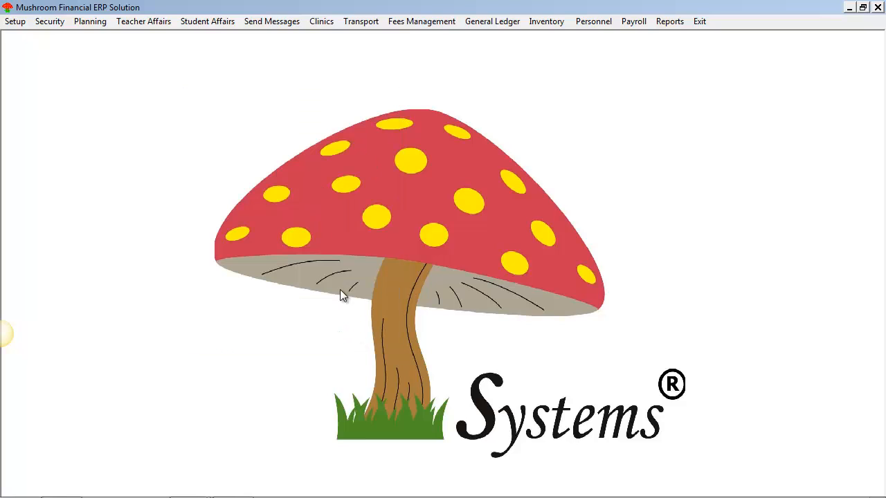
Inspect the Pay Term field in the student's General Info profile and close the form
{"action": "left_click", "coordinate": [216, 25]}
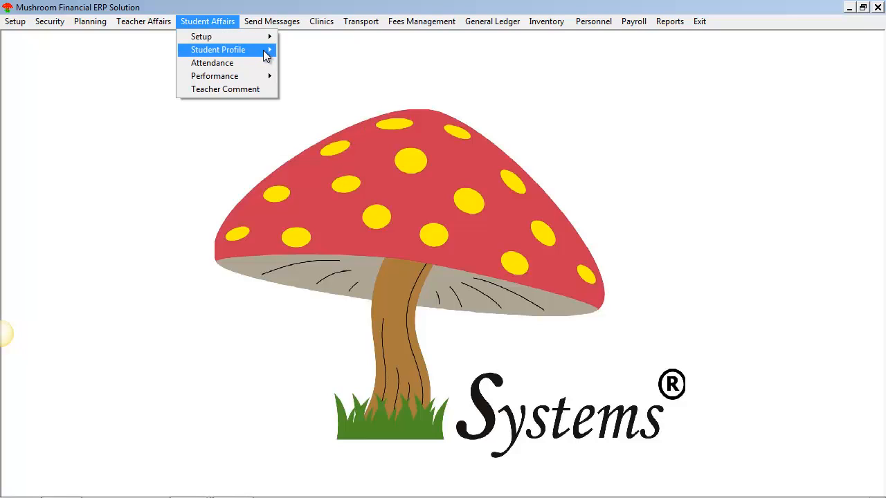
{"action": "mouse_move", "coordinate": [267, 56]}
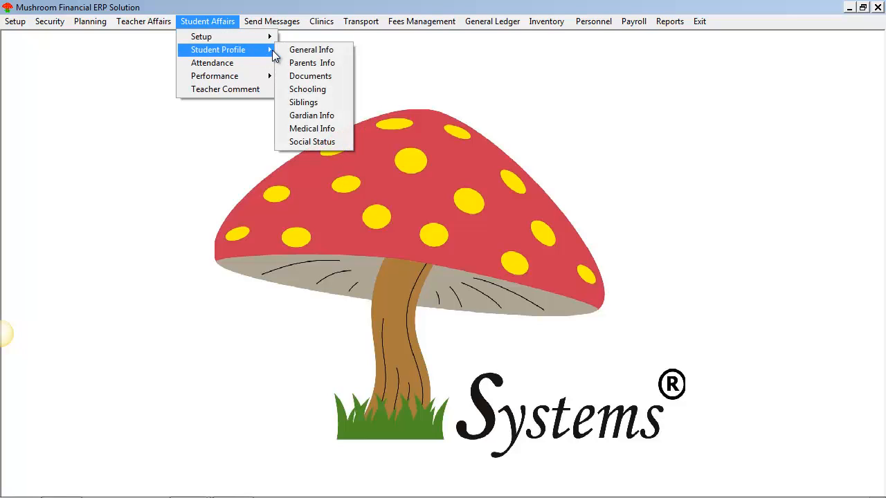
{"action": "left_click", "coordinate": [349, 50]}
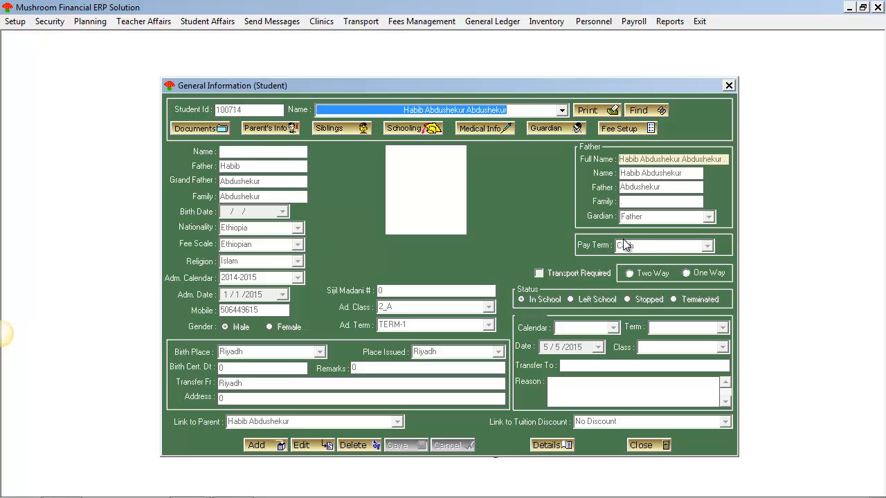
{"action": "left_click", "coordinate": [655, 446]}
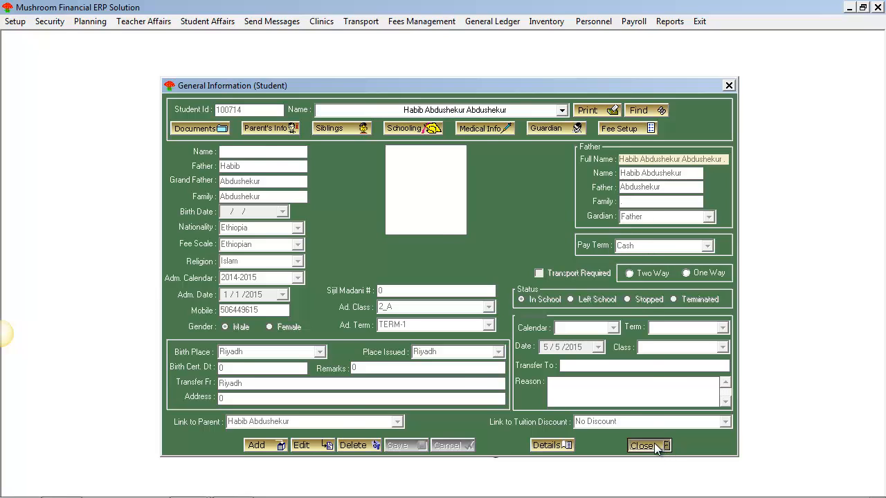
Open the Discount Types setup, review the discount record and its linked class levels, and close the window
{"action": "left_click", "coordinate": [438, 21]}
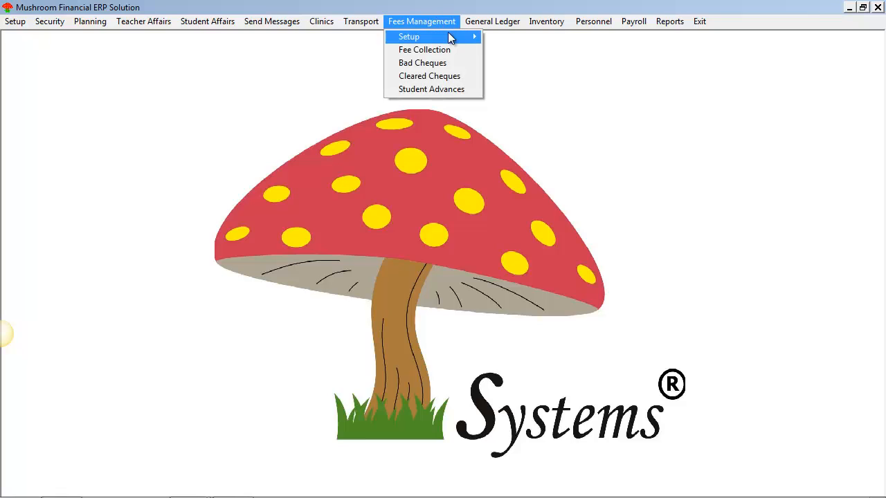
{"action": "mouse_move", "coordinate": [452, 38]}
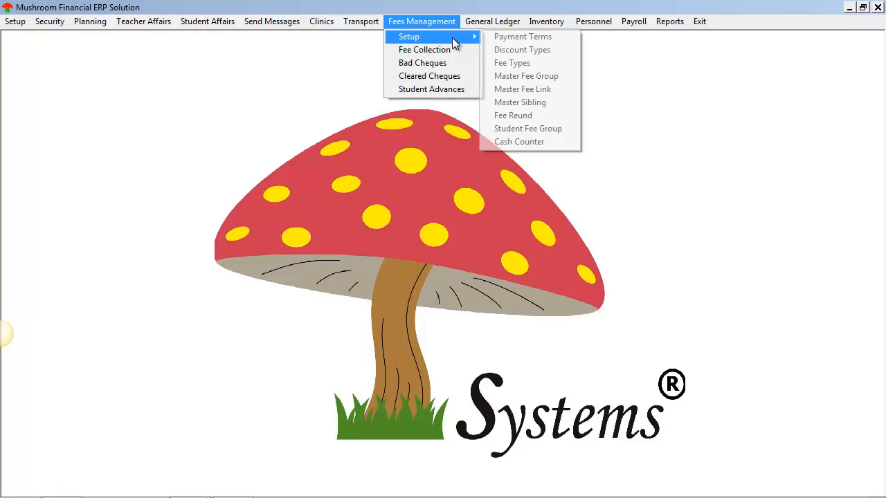
{"action": "left_click", "coordinate": [565, 52]}
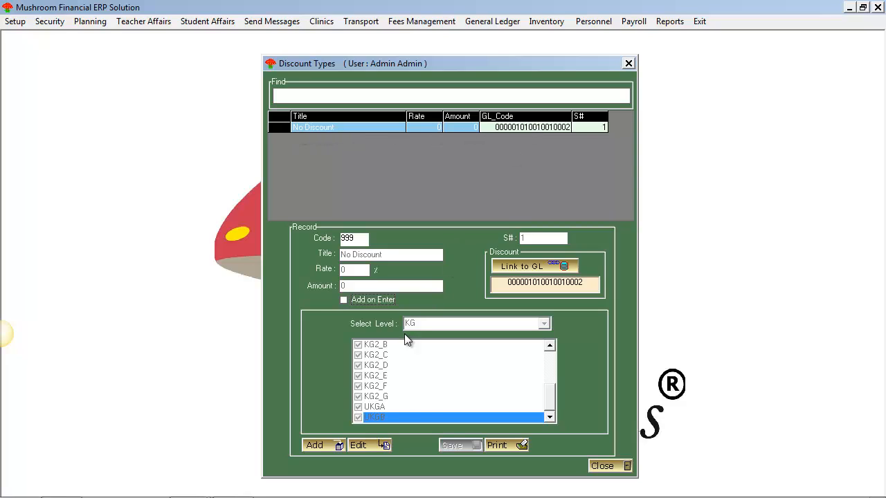
{"action": "left_click", "coordinate": [599, 466]}
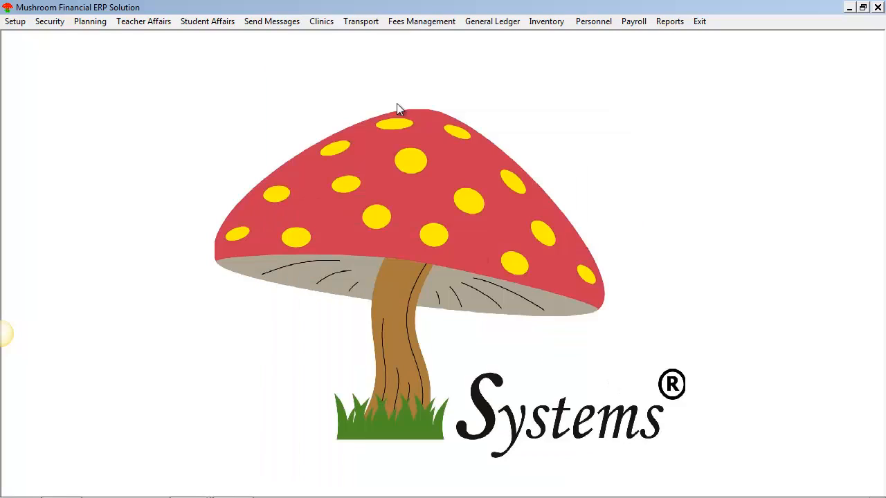
In the Fee Types setup, retitle the Elementry Fee record as Elementry Fee-MAY, save it, and reopen the record for editing
{"action": "left_click", "coordinate": [410, 22]}
{"action": "mouse_move", "coordinate": [460, 38]}
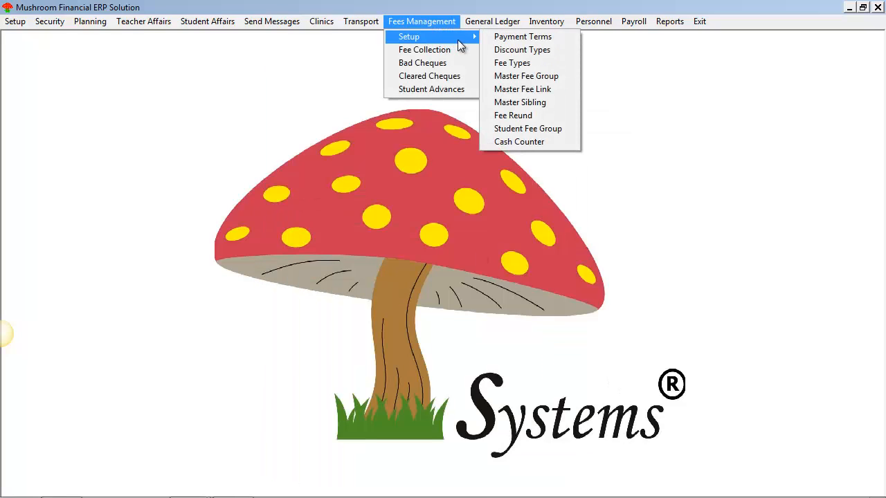
{"action": "left_click", "coordinate": [555, 65]}
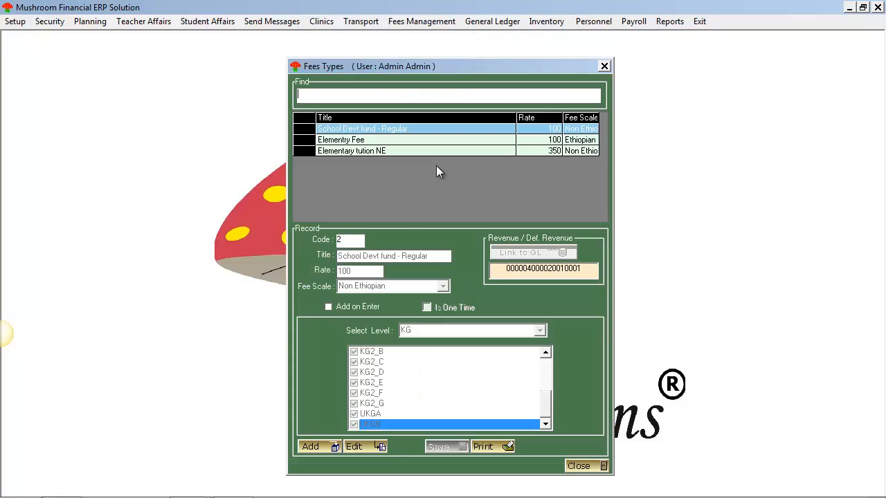
{"action": "left_click", "coordinate": [347, 142]}
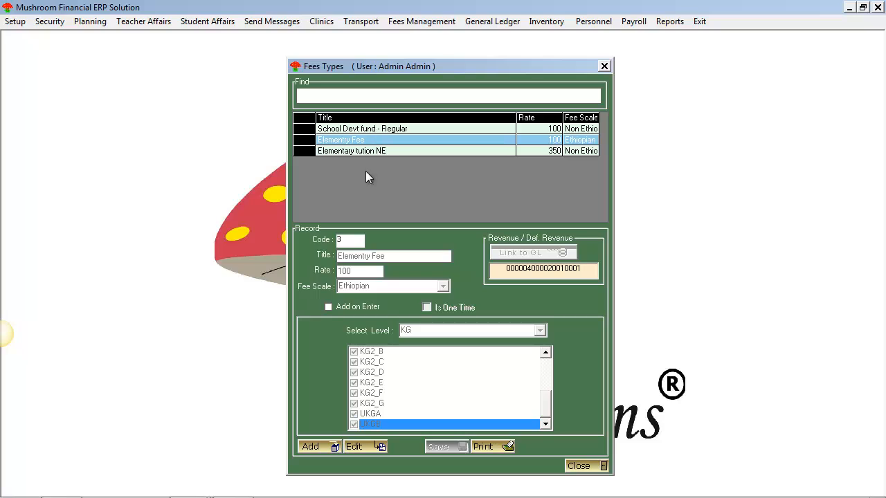
{"action": "left_click", "coordinate": [365, 448]}
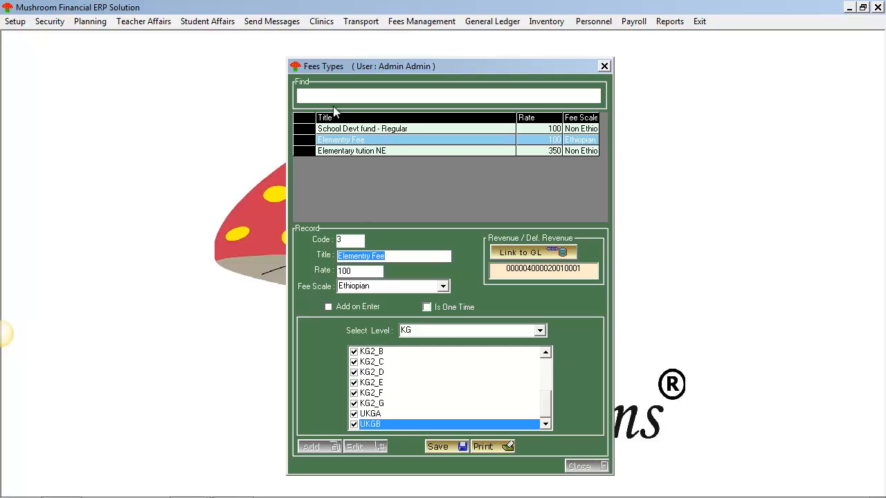
{"action": "left_click", "coordinate": [392, 258]}
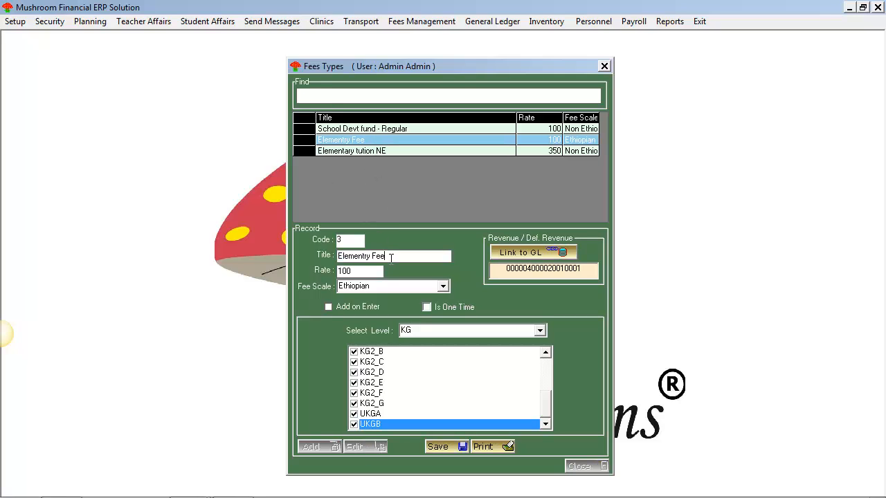
{"action": "type", "text": "-MAY"}
{"action": "left_click", "coordinate": [449, 448]}
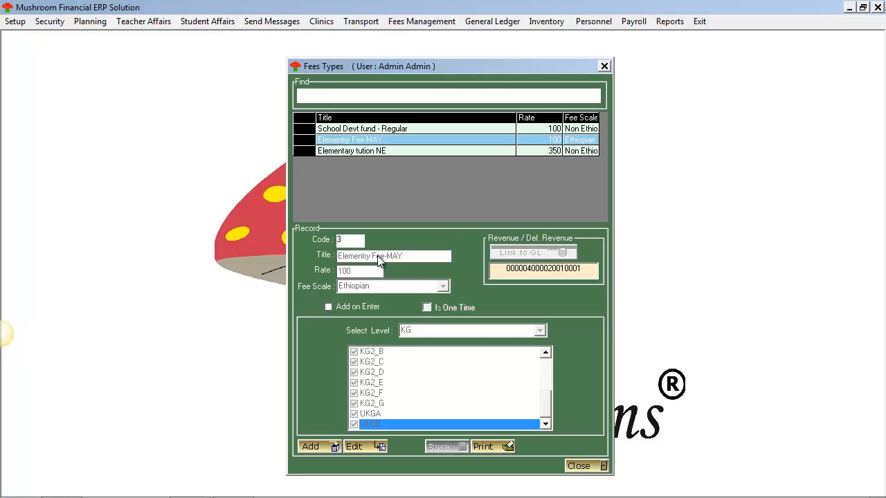
{"action": "left_click", "coordinate": [360, 446]}
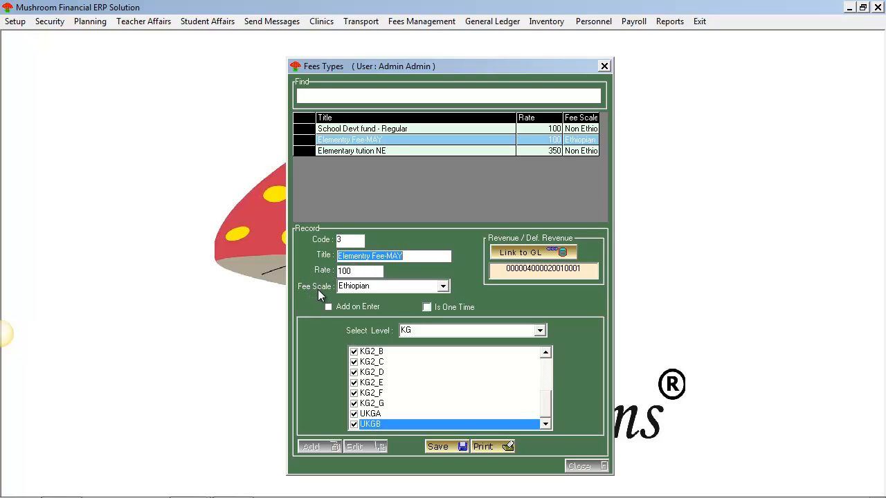
{"action": "left_click", "coordinate": [10, 24]}
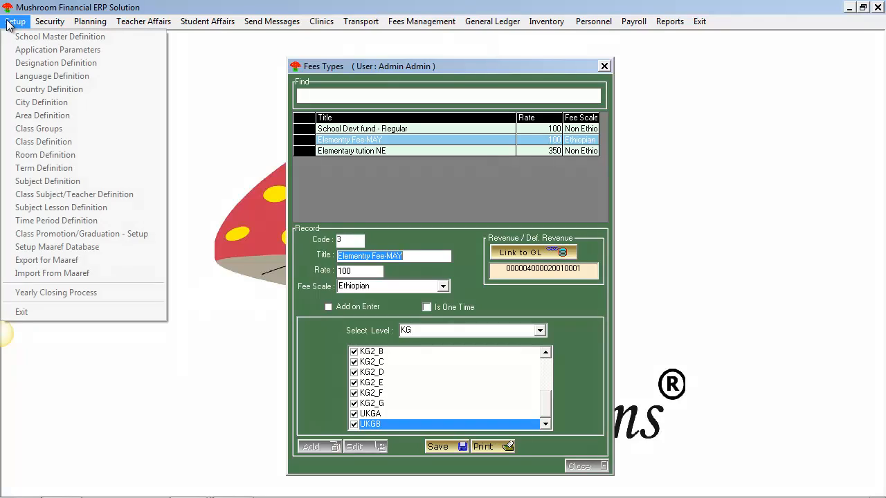
{"action": "left_click", "coordinate": [102, 86]}
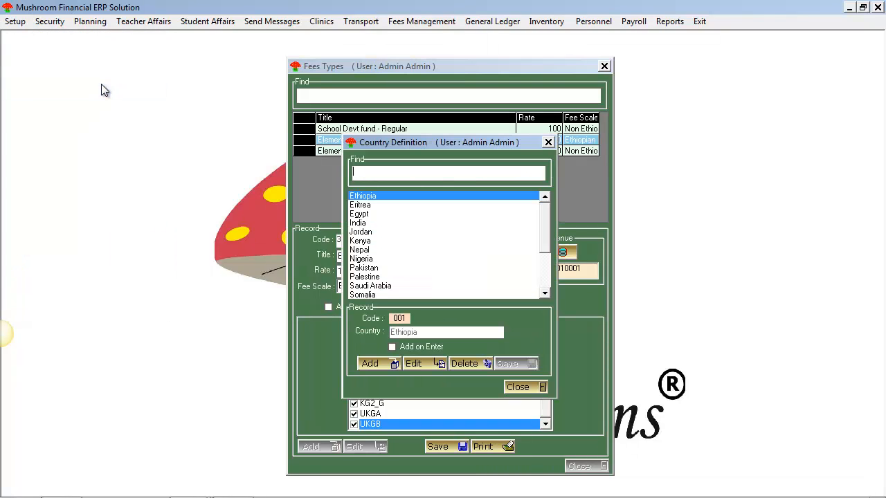
{"action": "left_click", "coordinate": [547, 142]}
Open the Fee Scales setup and move its window beside the Fees Types window for comparison
{"action": "left_click", "coordinate": [14, 22]}
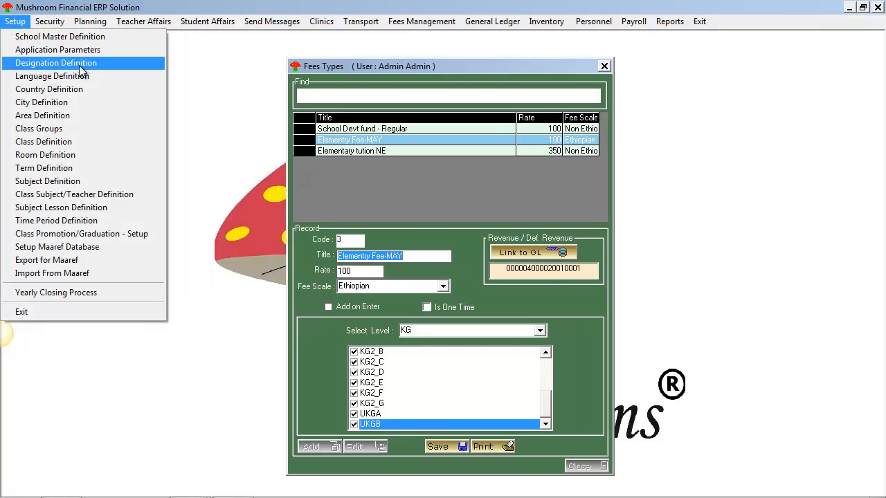
{"action": "left_click", "coordinate": [94, 75]}
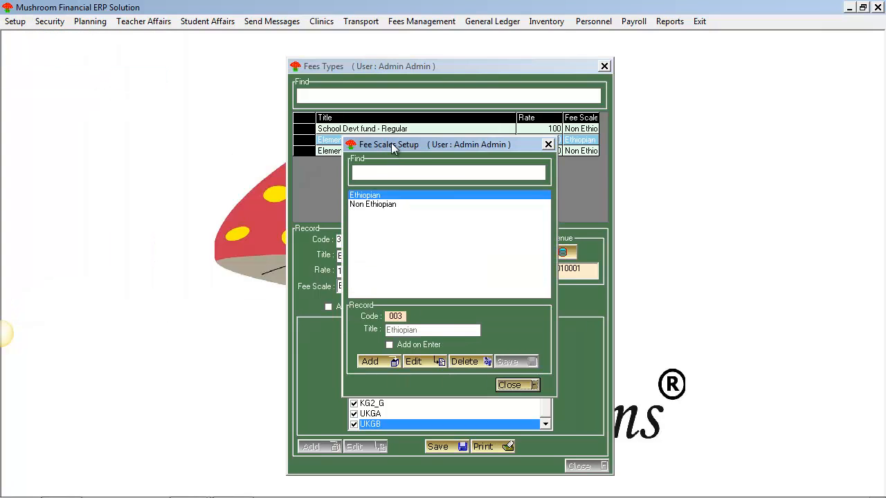
{"action": "left_click_drag", "start_coordinate": [391, 143], "coordinate": [82, 82]}
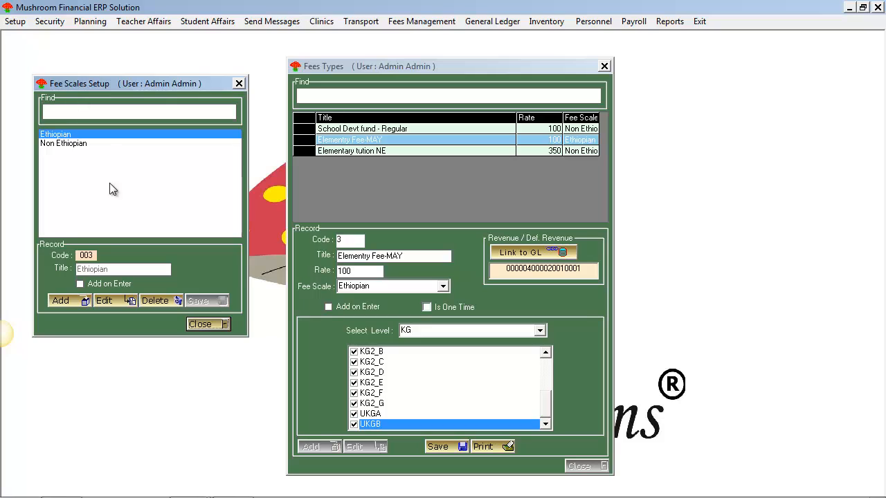
Check the Fee Scale field in the student's General Info profile, and close the profile and the Fee Scales setup
{"action": "left_click", "coordinate": [205, 22]}
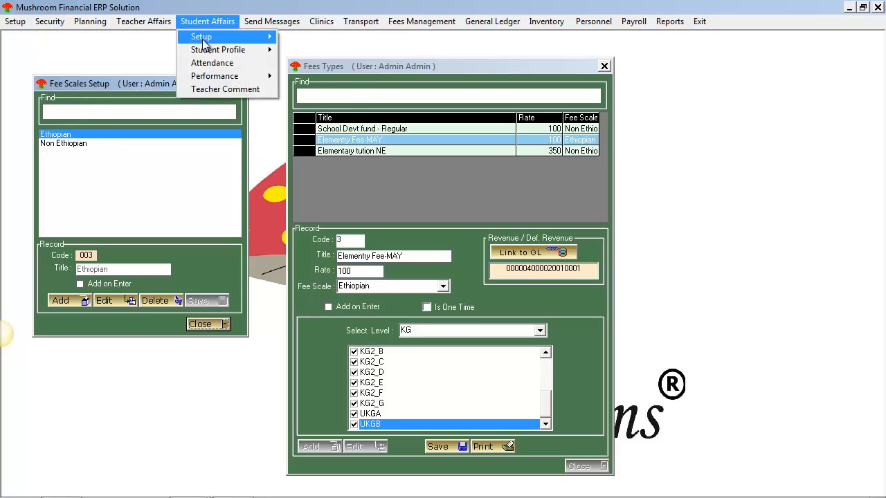
{"action": "mouse_move", "coordinate": [265, 50]}
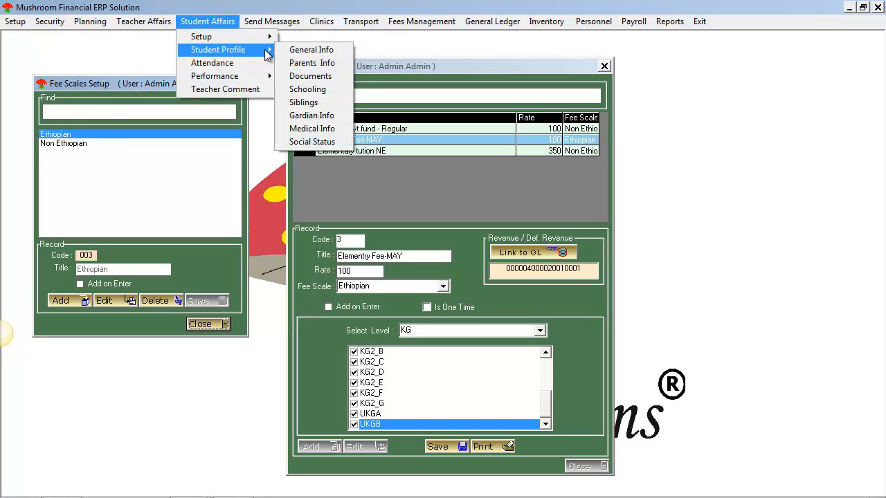
{"action": "left_click", "coordinate": [344, 52]}
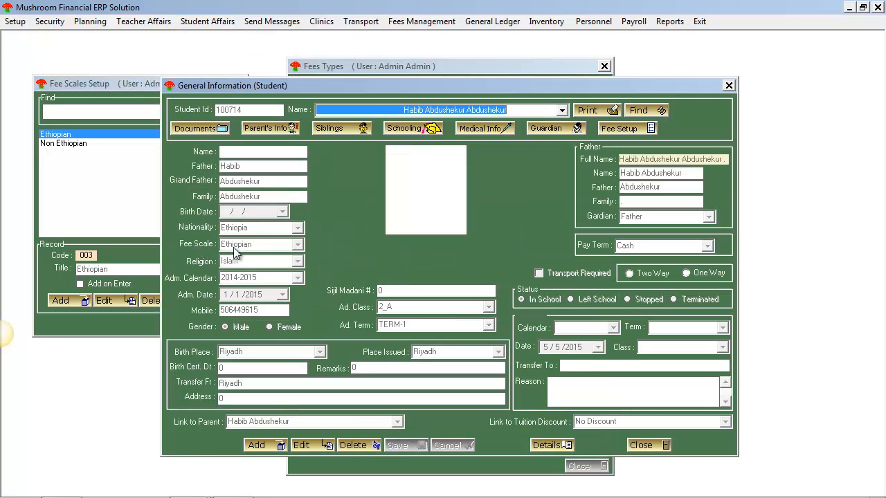
{"action": "left_click", "coordinate": [649, 446]}
{"action": "left_click", "coordinate": [207, 325]}
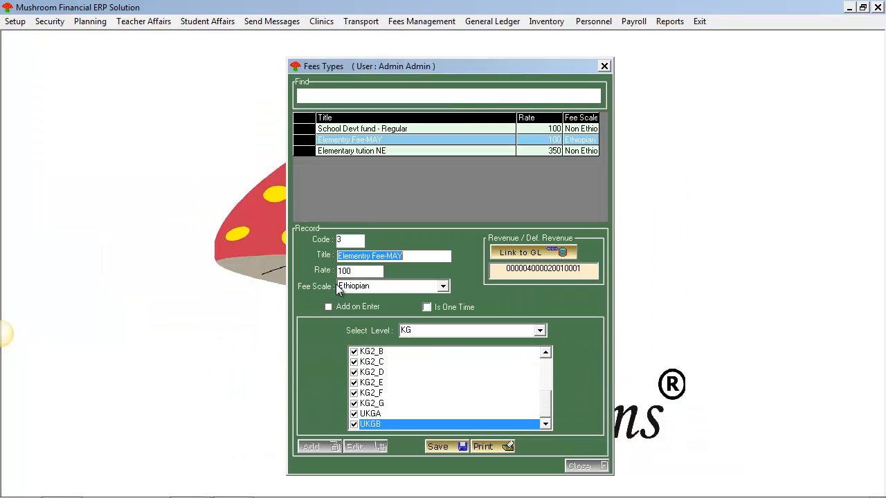
Review the fee scale options for Elementry Fee-MAY with Ethiopian selected, and set its level to Elementary, checking the ticked classes
{"action": "left_click", "coordinate": [399, 288]}
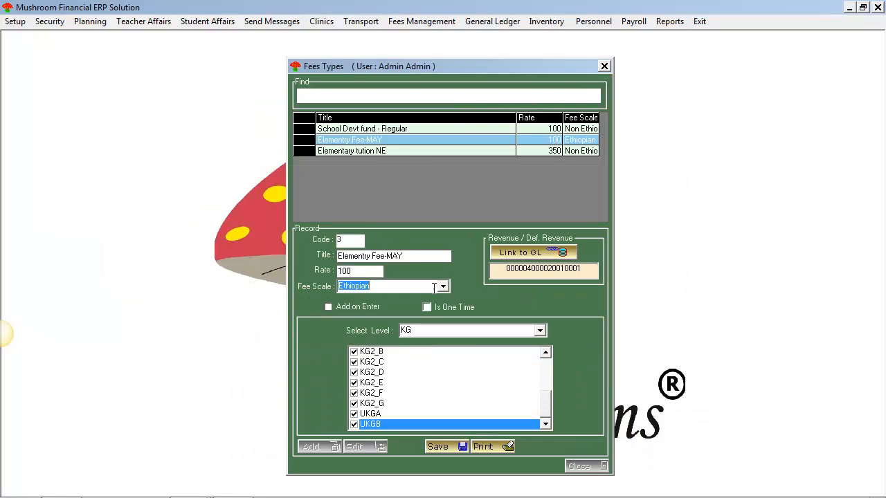
{"action": "left_click", "coordinate": [443, 286]}
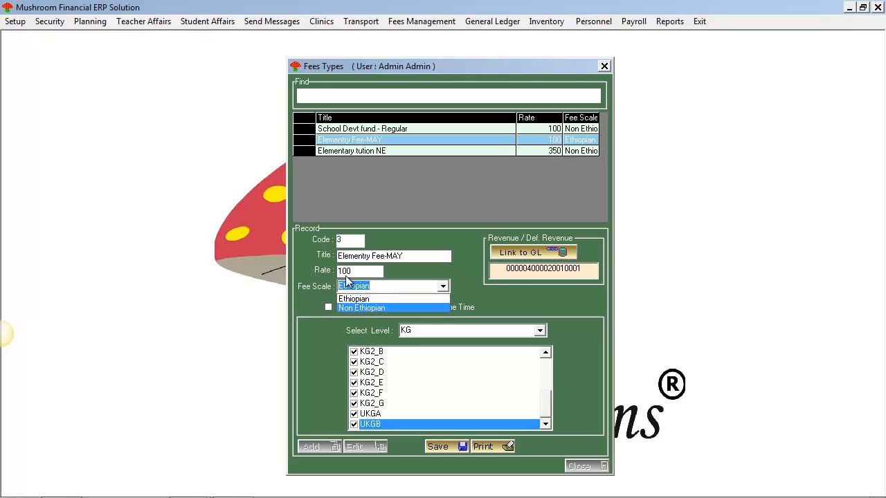
{"action": "left_click", "coordinate": [374, 286]}
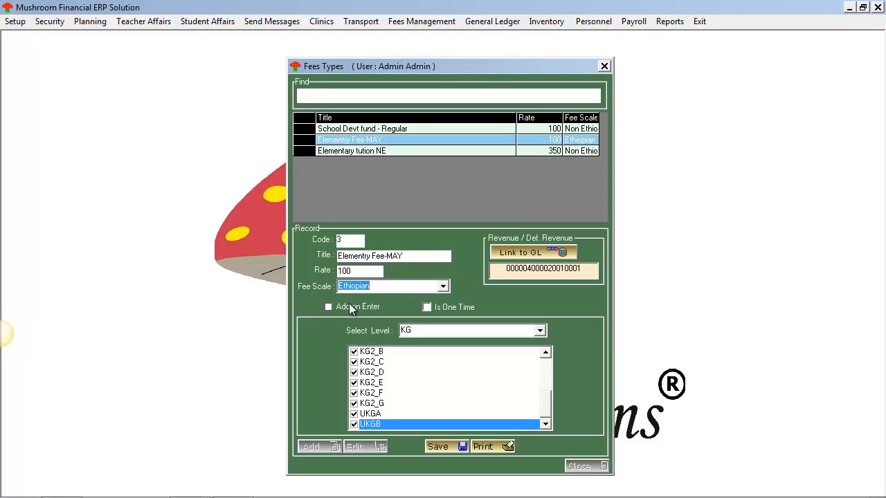
{"action": "left_click", "coordinate": [541, 332]}
{"action": "left_click", "coordinate": [537, 352]}
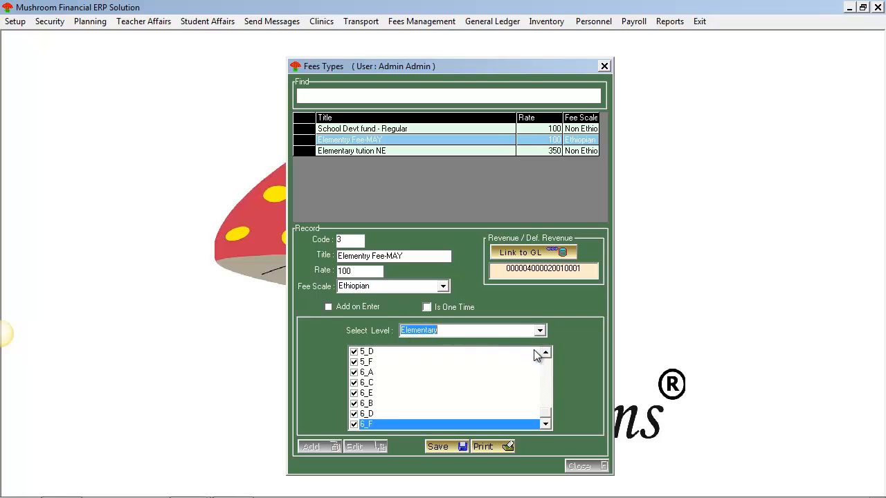
{"action": "left_click", "coordinate": [547, 379]}
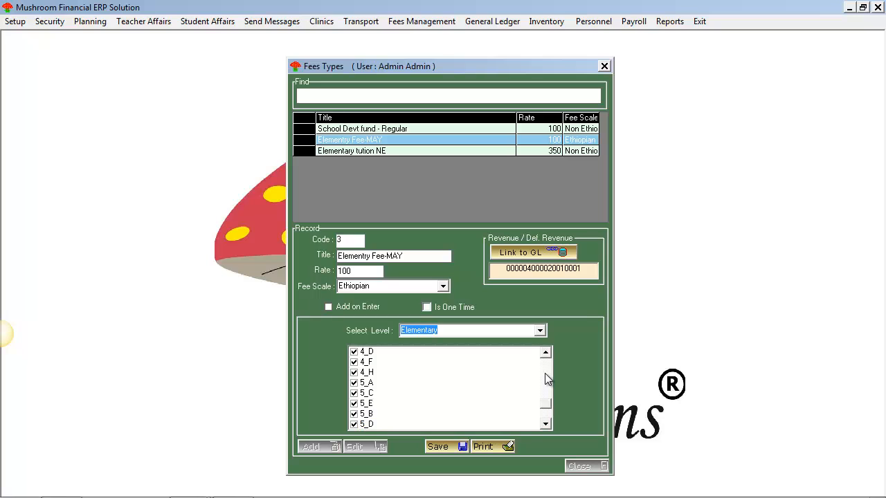
{"action": "left_click", "coordinate": [547, 378]}
{"action": "left_click", "coordinate": [546, 367]}
{"action": "left_click", "coordinate": [547, 372]}
Link Elementry Fee-MAY to the general ledger account Revenue from Tution Fee and save the fee type
{"action": "left_click", "coordinate": [517, 254]}
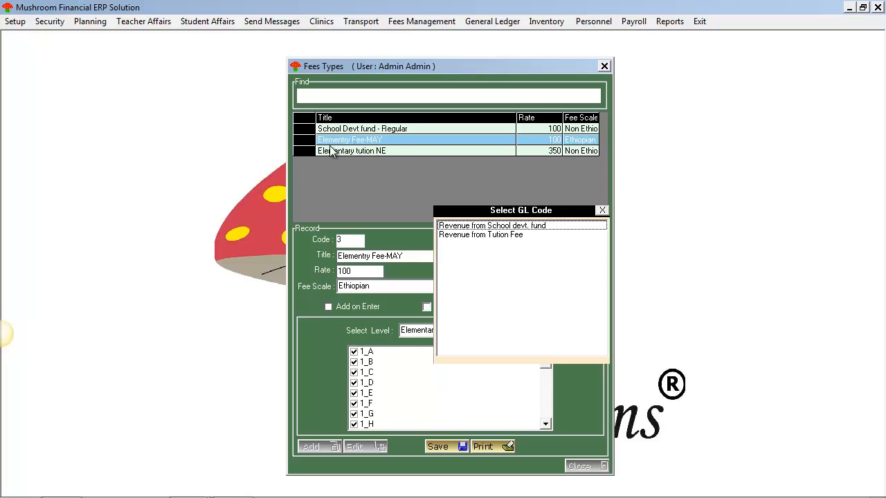
{"action": "left_click", "coordinate": [511, 236]}
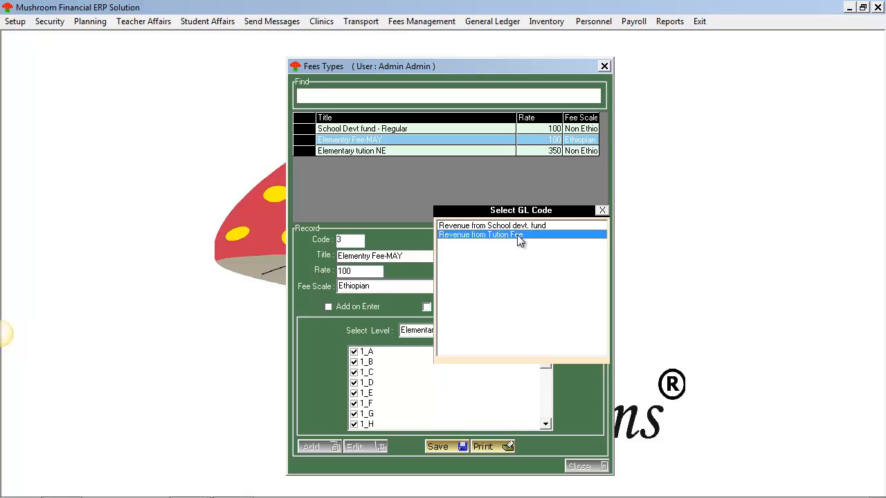
{"action": "double_click", "coordinate": [517, 235]}
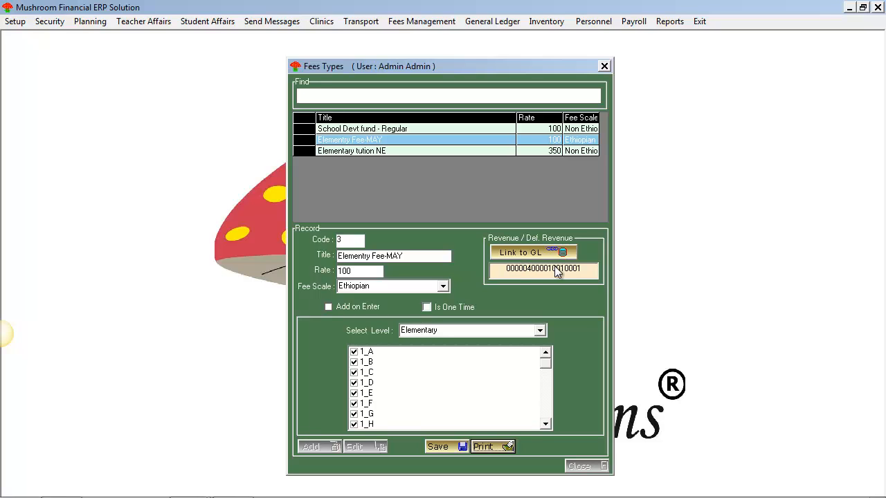
{"action": "left_click", "coordinate": [461, 447]}
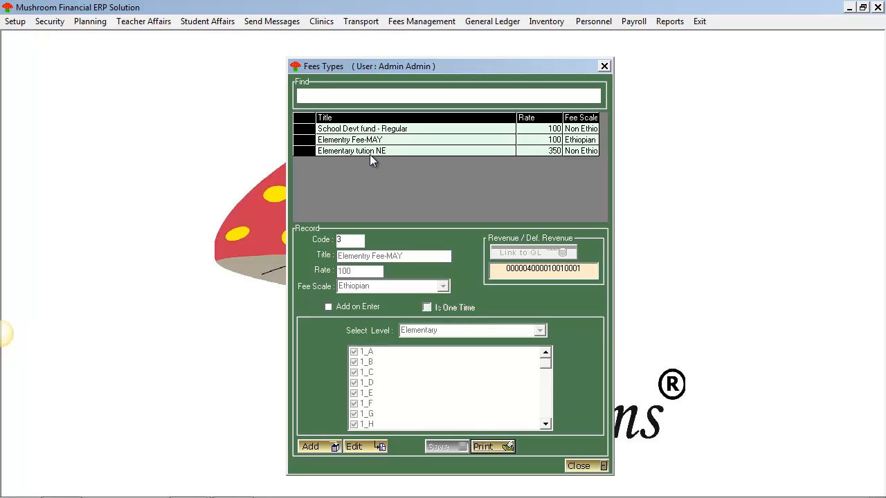
Edit the Elementary tution NE fee type, retitle it Elementary tution NE-MAY, and check its rate and fee scale
{"action": "left_click", "coordinate": [369, 151]}
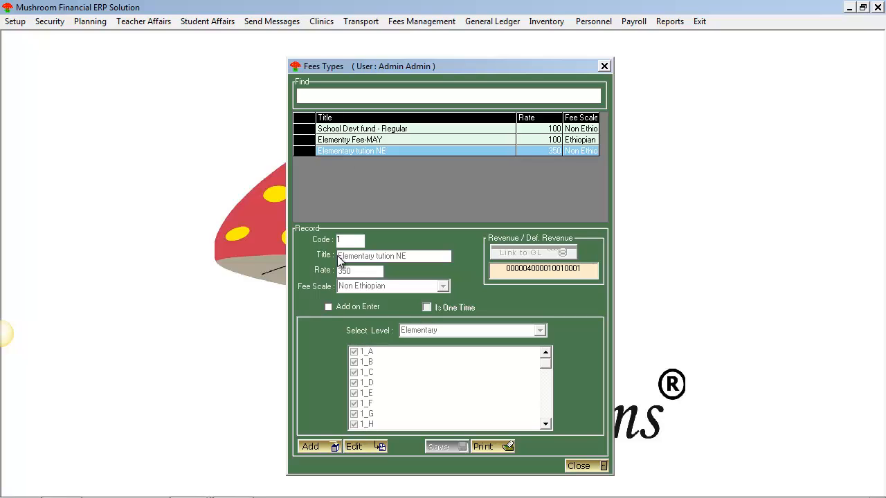
{"action": "left_click", "coordinate": [360, 447]}
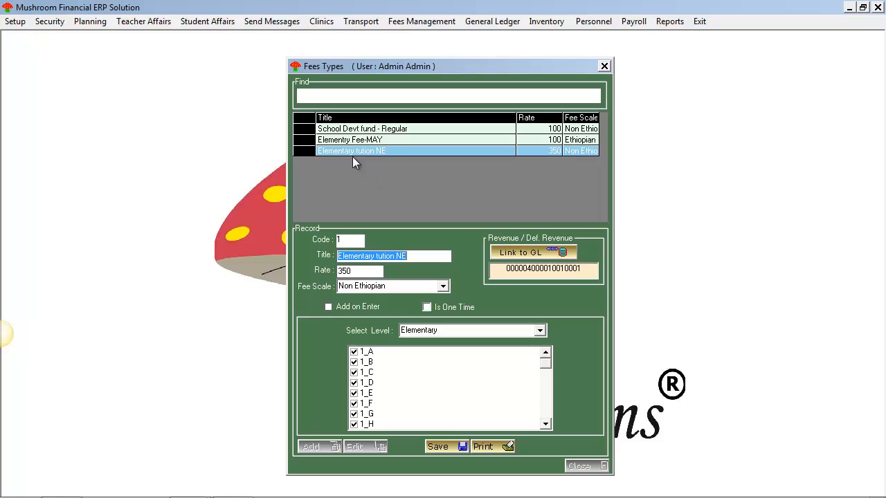
{"action": "left_click", "coordinate": [396, 255]}
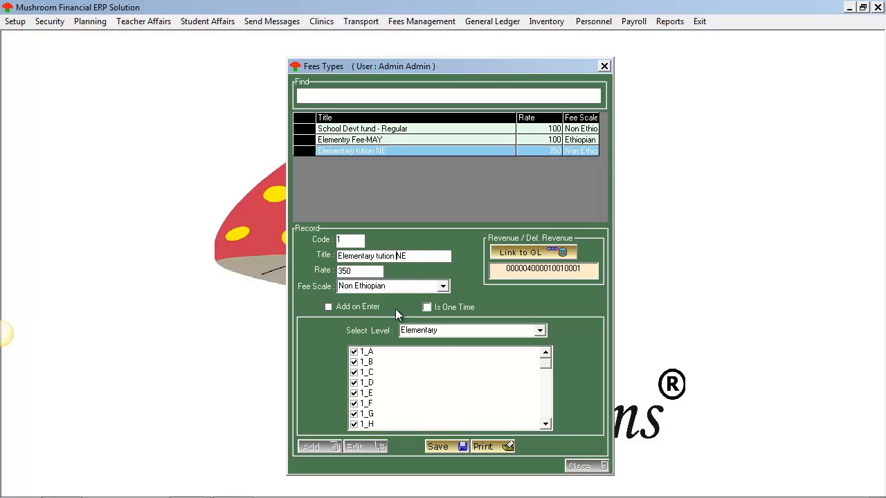
{"action": "left_click", "coordinate": [395, 255]}
{"action": "type", "text": "-MAY"}
{"action": "double_click", "coordinate": [401, 256]}
{"action": "left_click", "coordinate": [356, 271]}
{"action": "left_click", "coordinate": [443, 286]}
{"action": "left_click", "coordinate": [440, 287]}
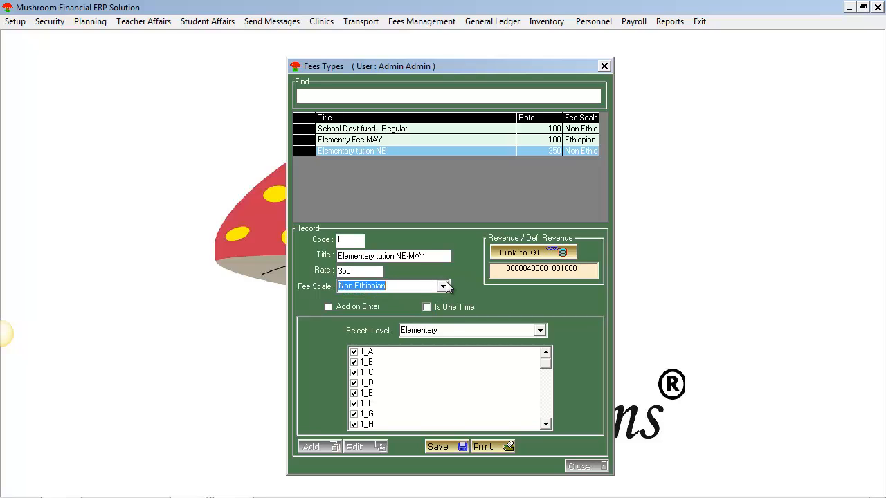
Link Elementary tution NE-MAY to the general ledger account Revenue from Tution Fee
{"action": "left_click", "coordinate": [516, 253]}
{"action": "left_click", "coordinate": [490, 229]}
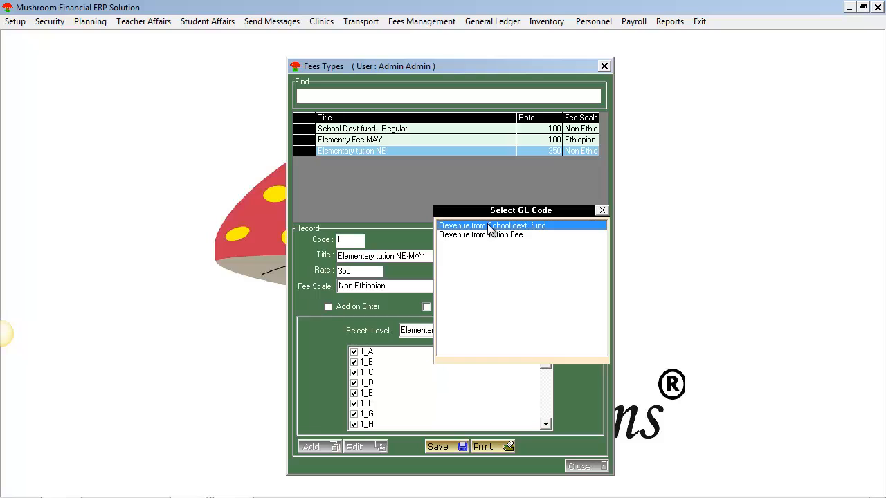
{"action": "double_click", "coordinate": [488, 236]}
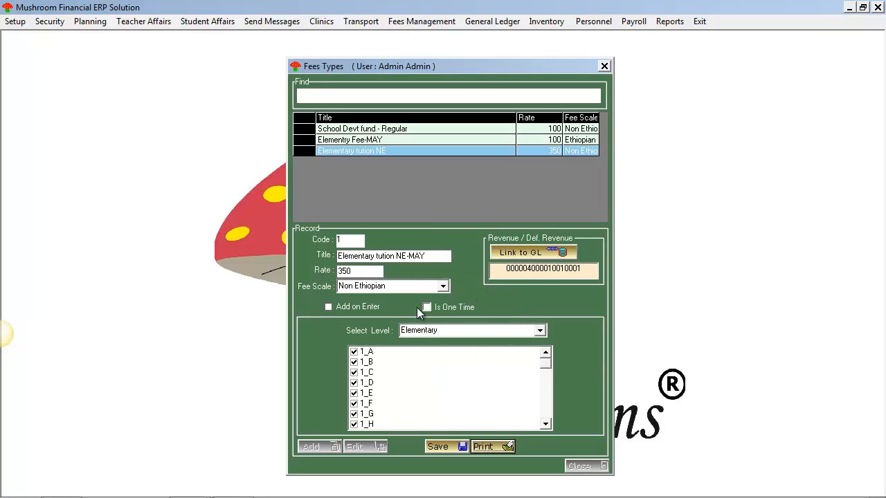
Select the Elementary level for Elementary tution NE-MAY, save the fee type and close the Fees Types window
{"action": "left_click", "coordinate": [541, 332]}
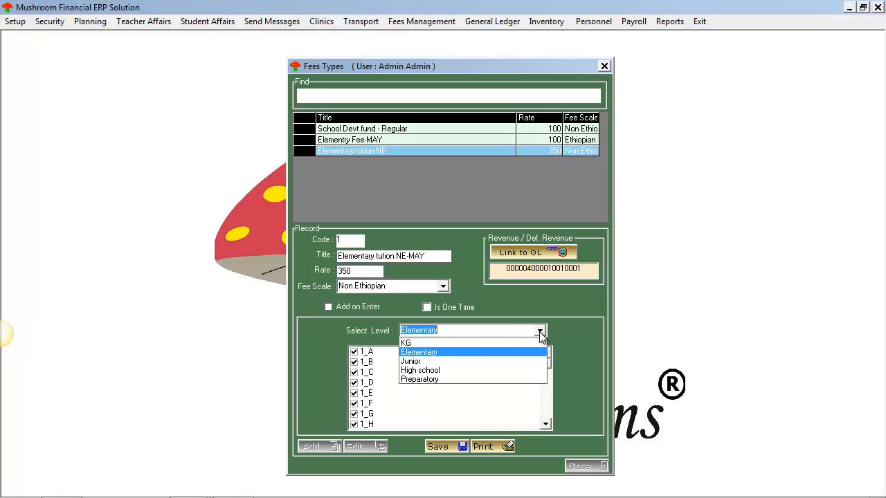
{"action": "left_click", "coordinate": [484, 349]}
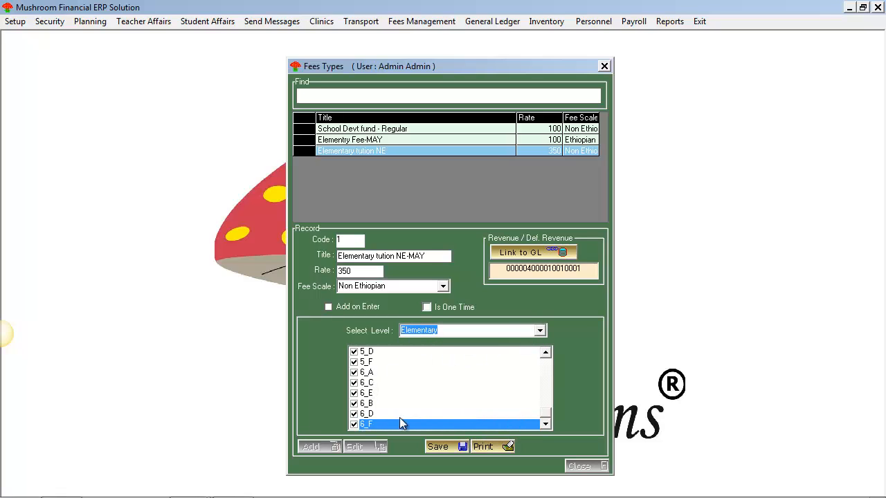
{"action": "left_click", "coordinate": [438, 447]}
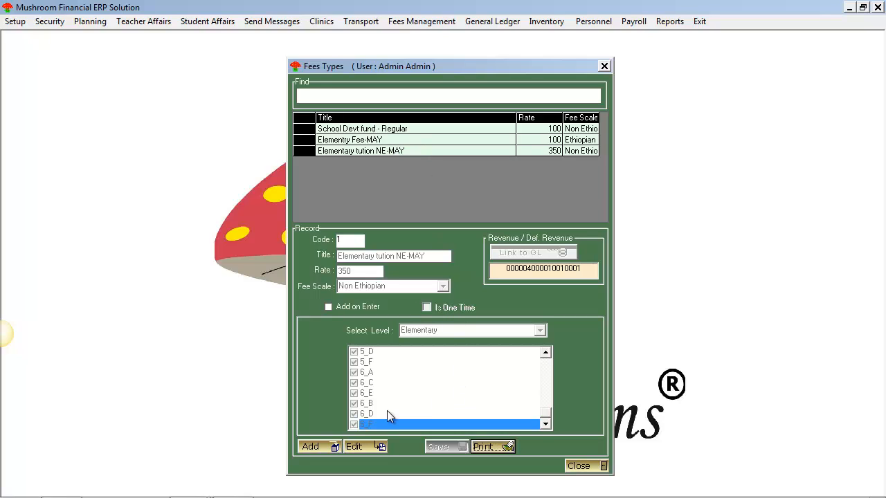
{"action": "left_click", "coordinate": [582, 466]}
Open the Master Fee Group setup and add a fee group titled Term-1
{"action": "left_click", "coordinate": [422, 22]}
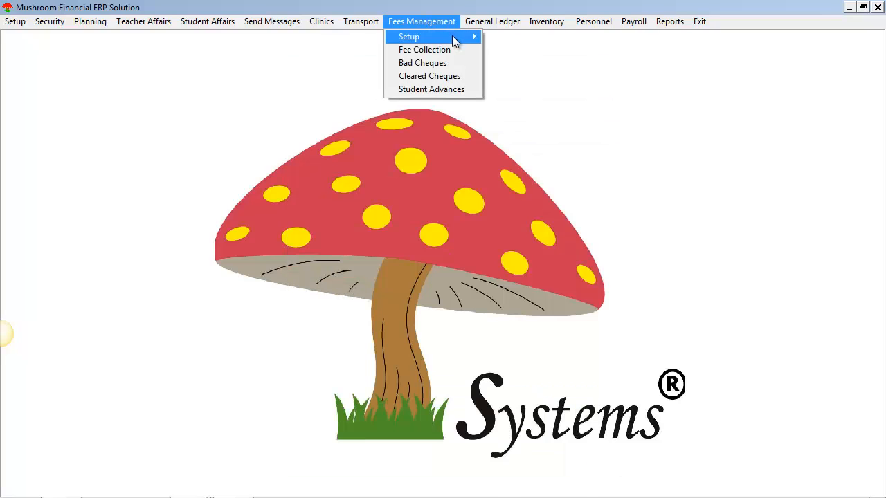
{"action": "mouse_move", "coordinate": [458, 40]}
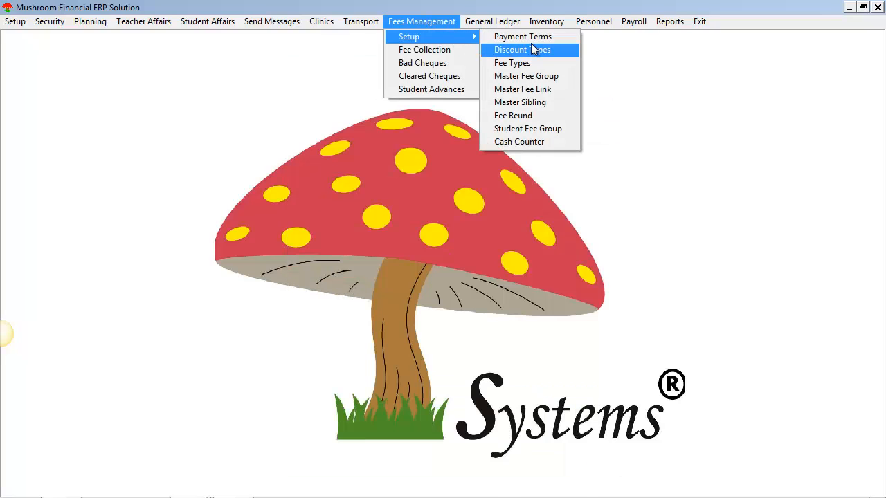
{"action": "left_click", "coordinate": [571, 76]}
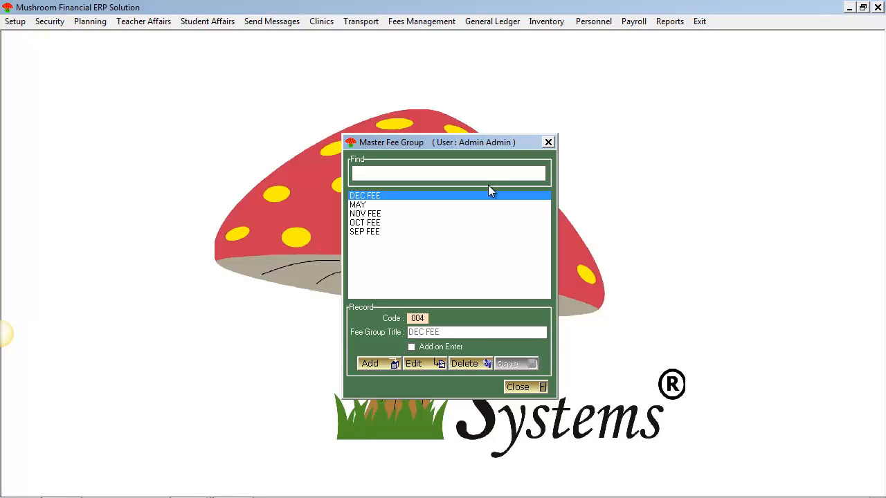
{"action": "left_click", "coordinate": [420, 360]}
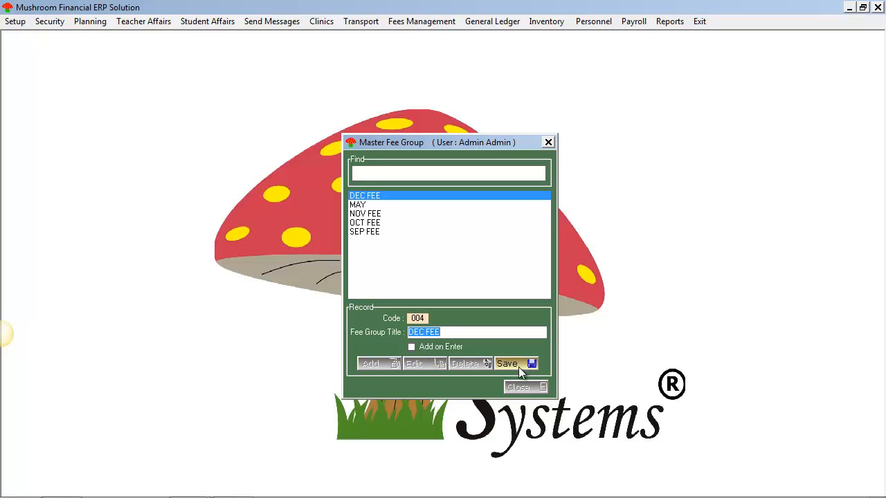
{"action": "key", "text": "Escape"}
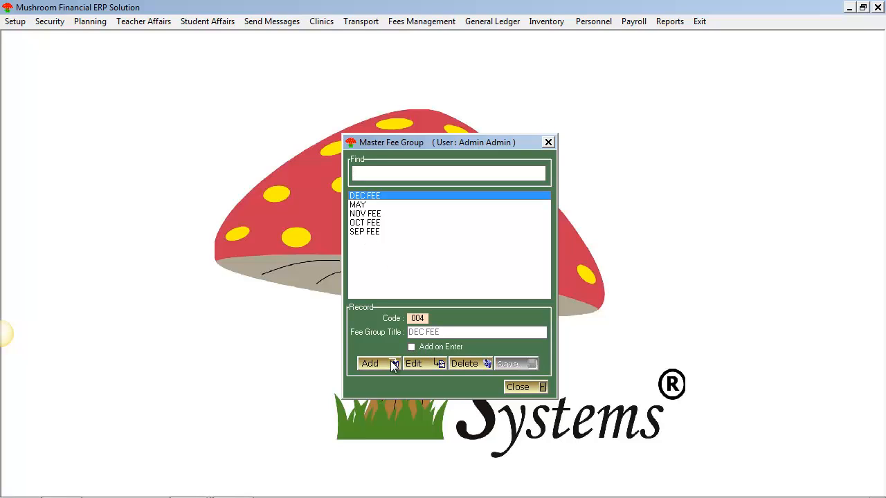
{"action": "left_click", "coordinate": [394, 361]}
{"action": "type", "text": "Ter"}
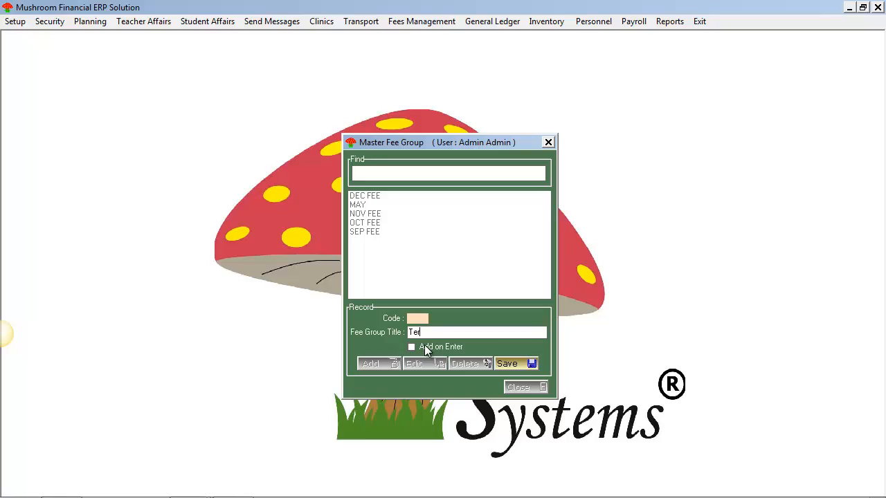
{"action": "type", "text": "m-1"}
{"action": "left_click", "coordinate": [508, 362]}
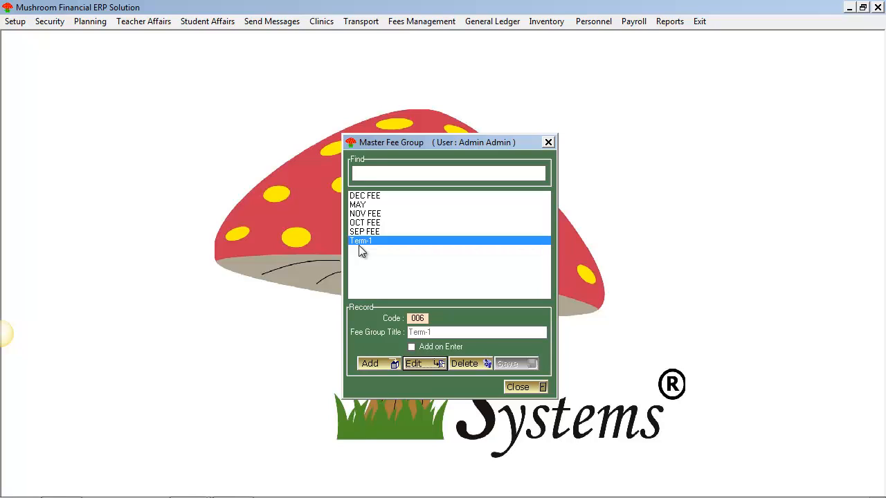
Add another master fee group titled QRTR-1 and save it
{"action": "left_click", "coordinate": [383, 368]}
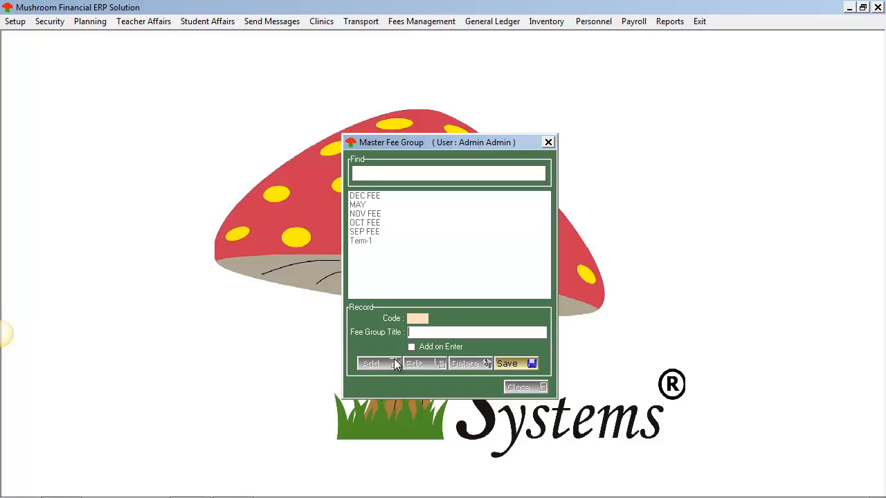
{"action": "type", "text": "QRTR-1"}
{"action": "key", "text": "Return"}
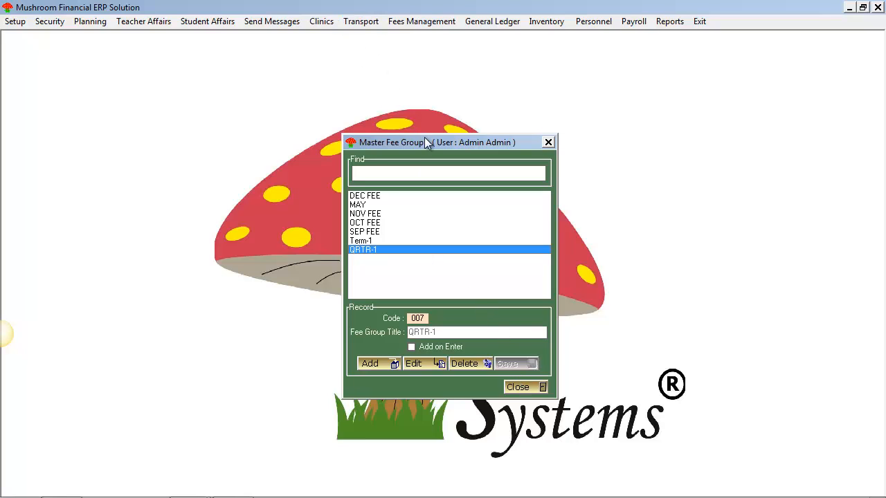
Open the Master Fee Link window and arrange it beside the Master Fee Group window
{"action": "left_click_drag", "start_coordinate": [429, 144], "coordinate": [187, 48]}
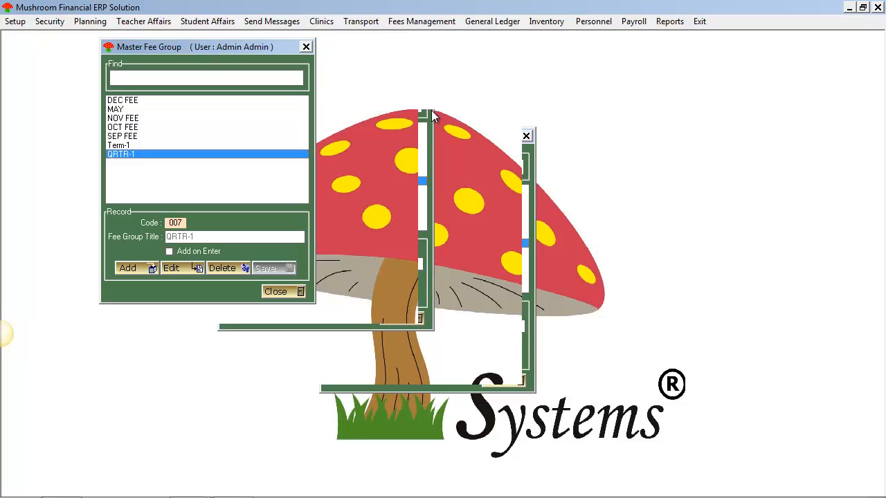
{"action": "left_click", "coordinate": [422, 21]}
{"action": "mouse_move", "coordinate": [485, 26]}
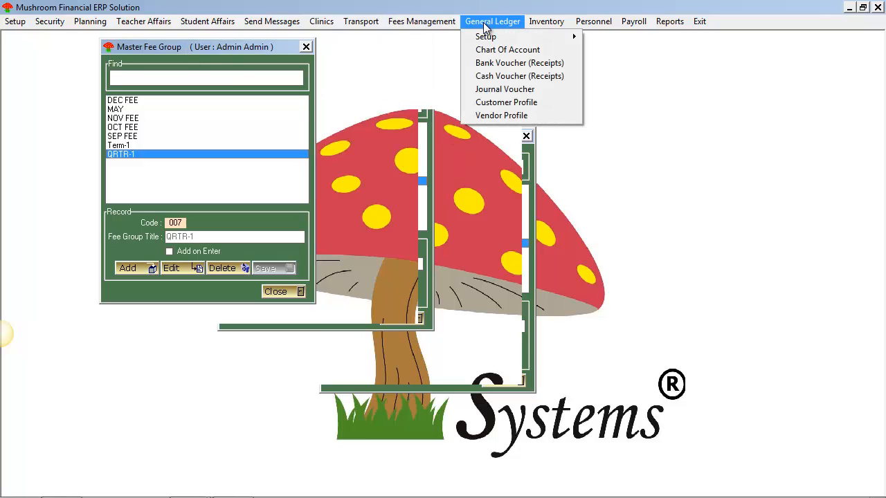
{"action": "mouse_move", "coordinate": [436, 14]}
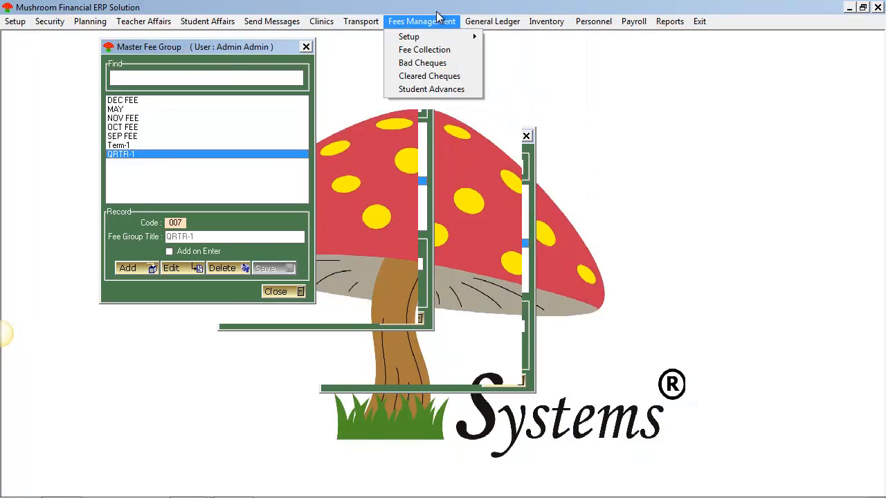
{"action": "mouse_move", "coordinate": [443, 36]}
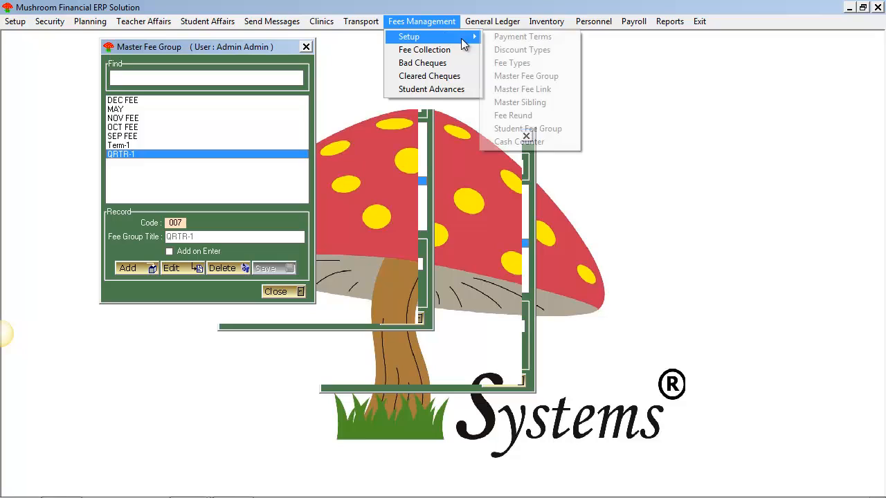
{"action": "left_click", "coordinate": [524, 89]}
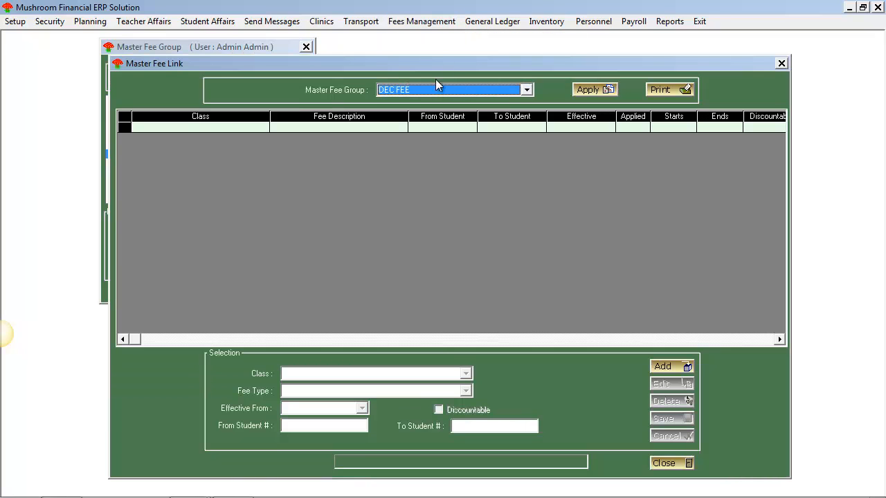
{"action": "left_click_drag", "start_coordinate": [448, 61], "coordinate": [543, 44]}
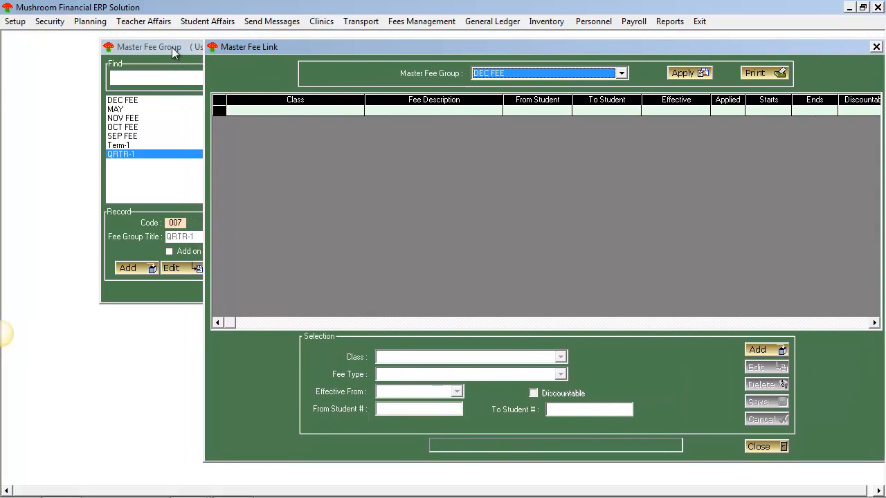
{"action": "left_click_drag", "start_coordinate": [172, 47], "coordinate": [71, 42]}
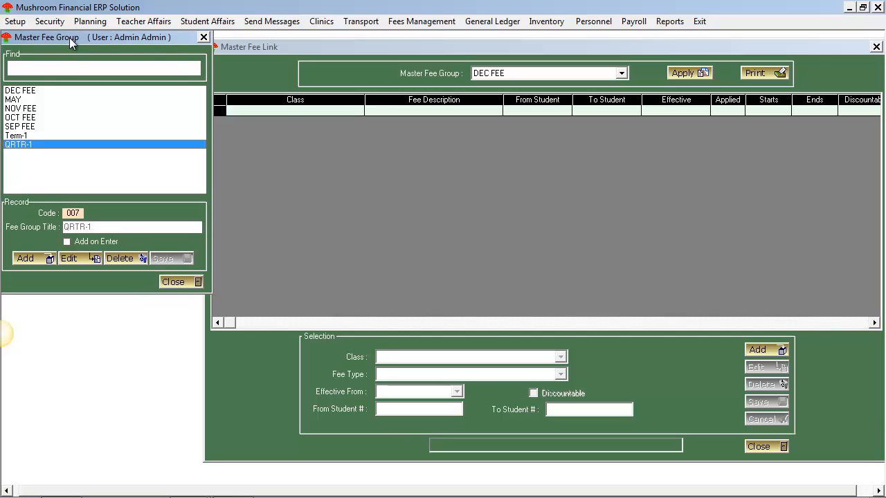
{"action": "left_click", "coordinate": [244, 55]}
{"action": "left_click_drag", "start_coordinate": [246, 56], "coordinate": [226, 45]}
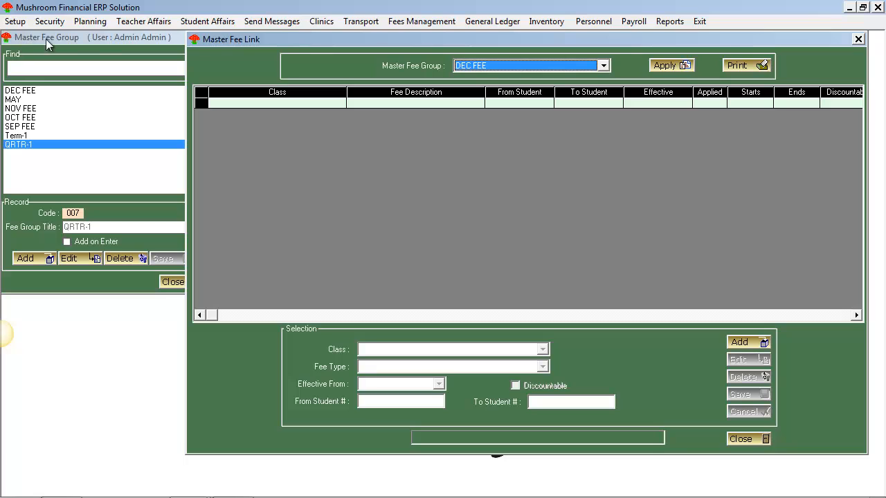
Review the available master fee groups in Master Fee Link and display the fee links of the MAY group
{"action": "left_click", "coordinate": [603, 66]}
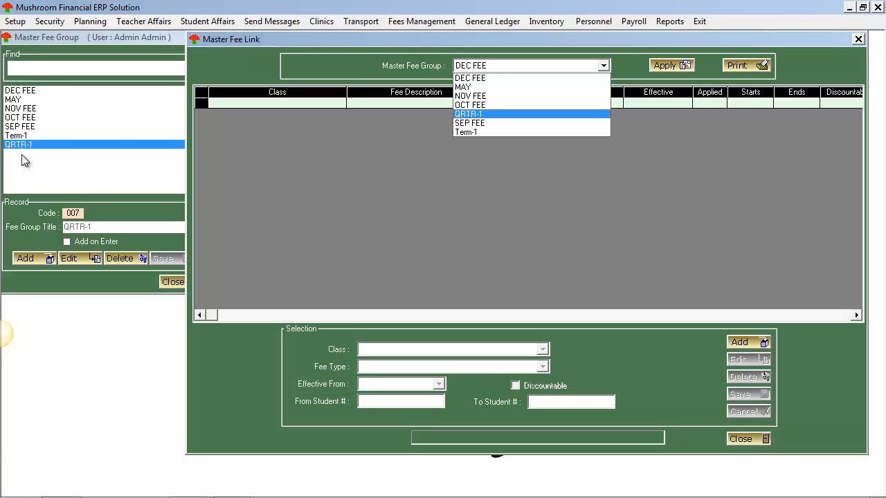
{"action": "left_click", "coordinate": [524, 66]}
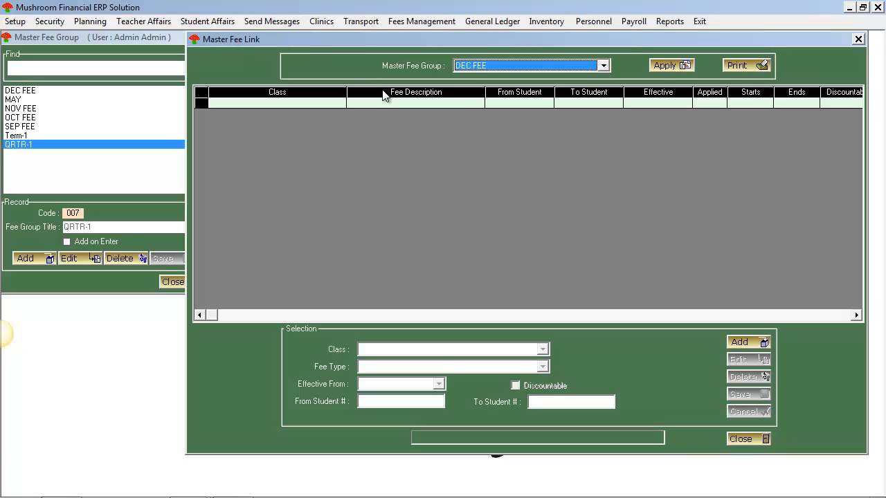
{"action": "left_click", "coordinate": [483, 66]}
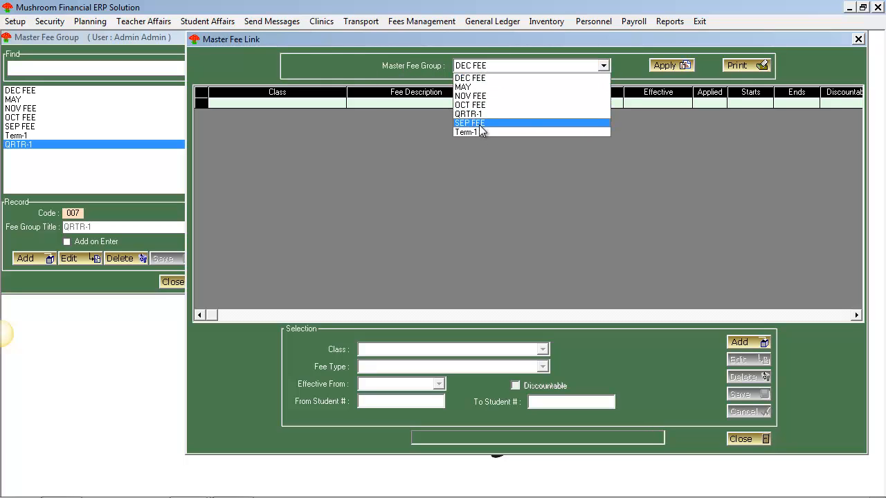
{"action": "left_click", "coordinate": [488, 87]}
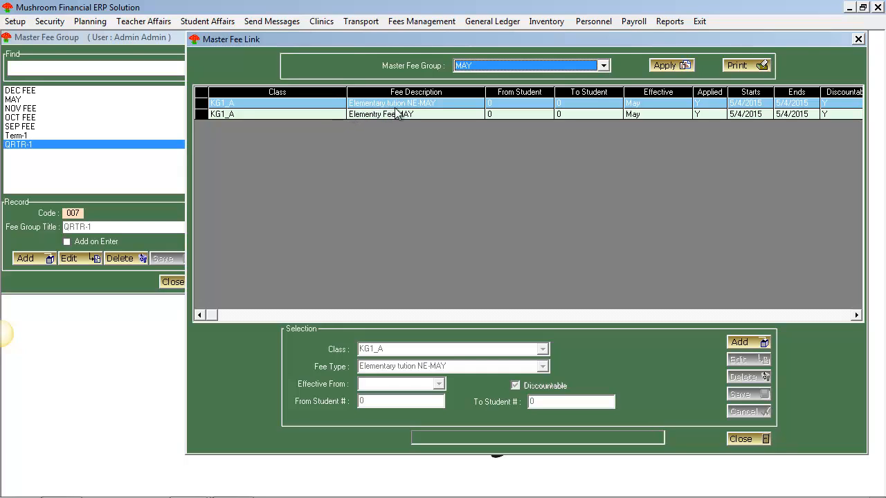
Open the Fees Types window over Master Fee Link to compare the fee types with the MAY links, and close it
{"action": "left_click", "coordinate": [408, 27]}
{"action": "mouse_move", "coordinate": [419, 40]}
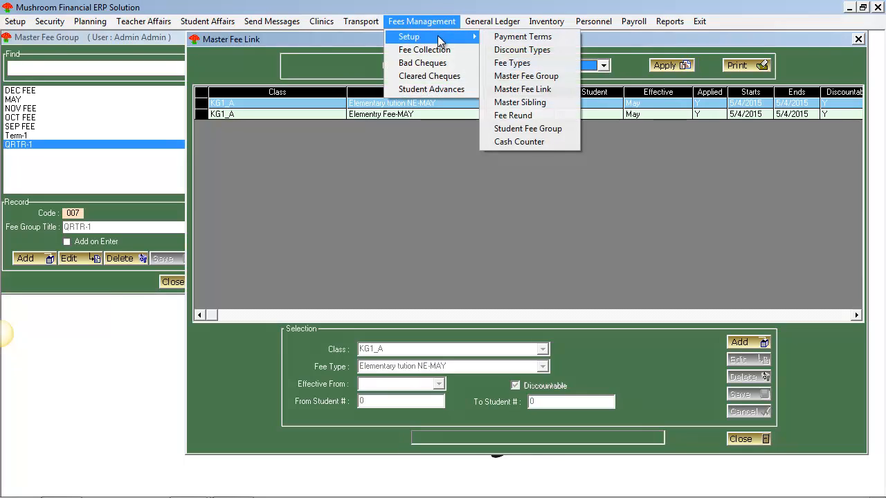
{"action": "left_click", "coordinate": [536, 64]}
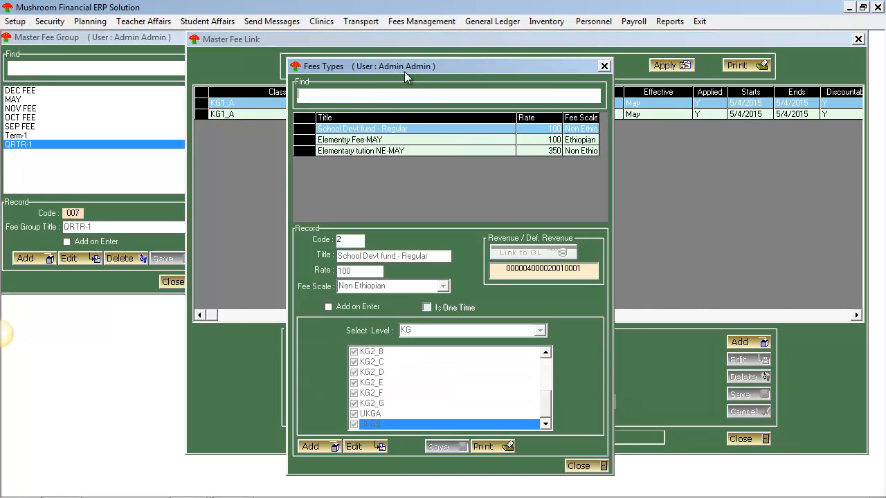
{"action": "left_click_drag", "start_coordinate": [405, 72], "coordinate": [587, 33]}
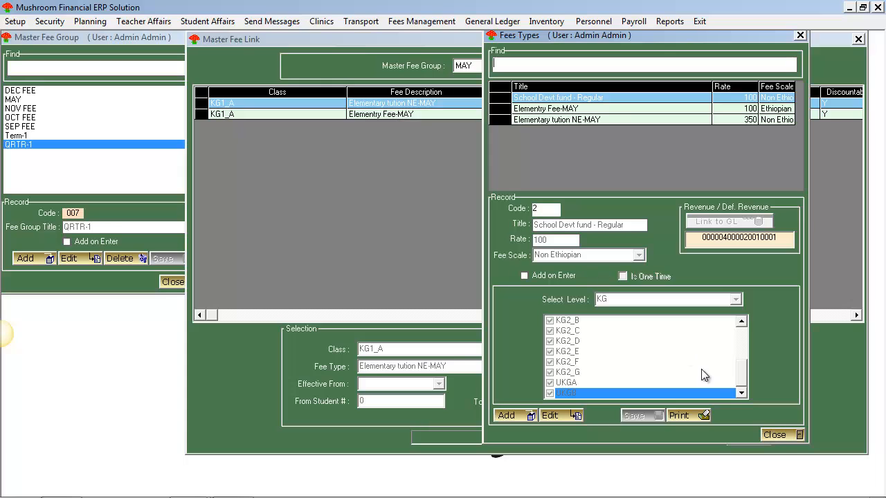
{"action": "left_click", "coordinate": [773, 434]}
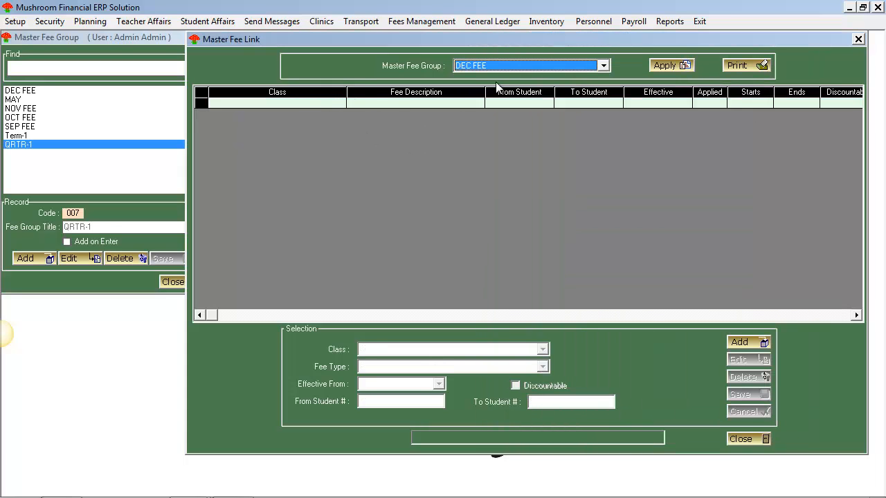
Start a new fee link in the MAY master fee group and set its class to 1_A
{"action": "key", "text": "Down"}
{"action": "key", "text": "Up"}
{"action": "key", "text": "Down"}
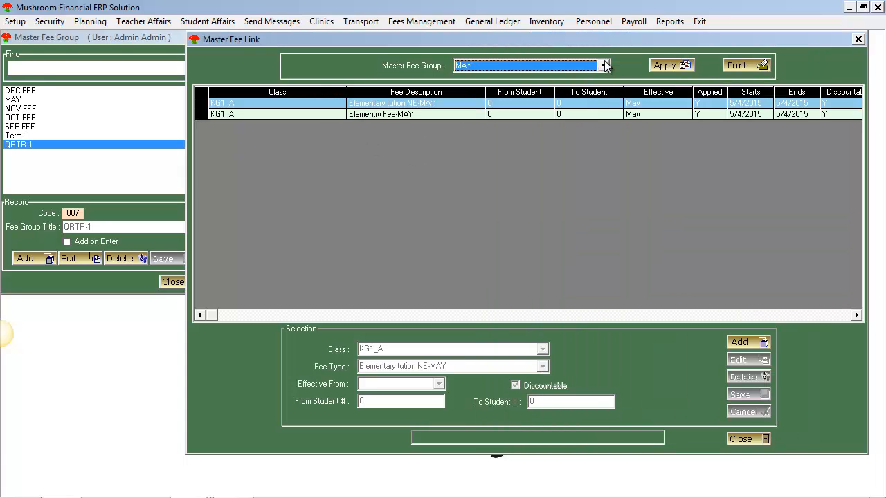
{"action": "left_click", "coordinate": [605, 65]}
{"action": "left_click", "coordinate": [545, 88]}
{"action": "left_click", "coordinate": [766, 343]}
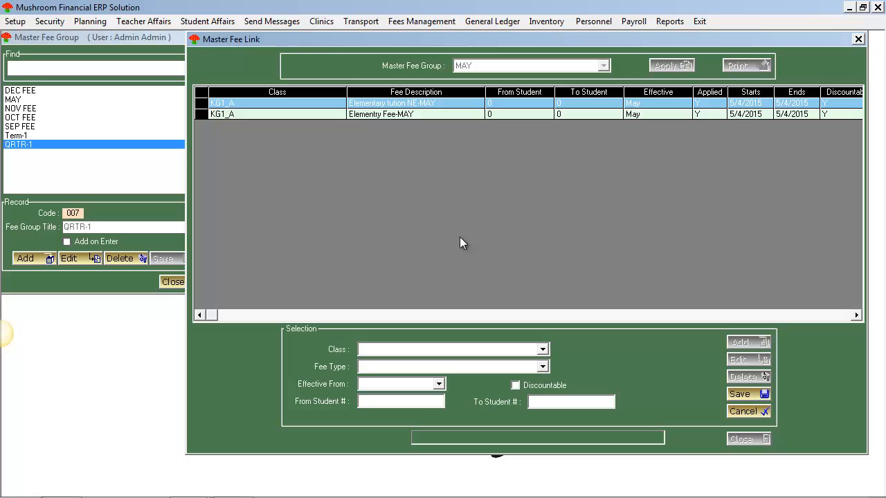
{"action": "left_click", "coordinate": [543, 349]}
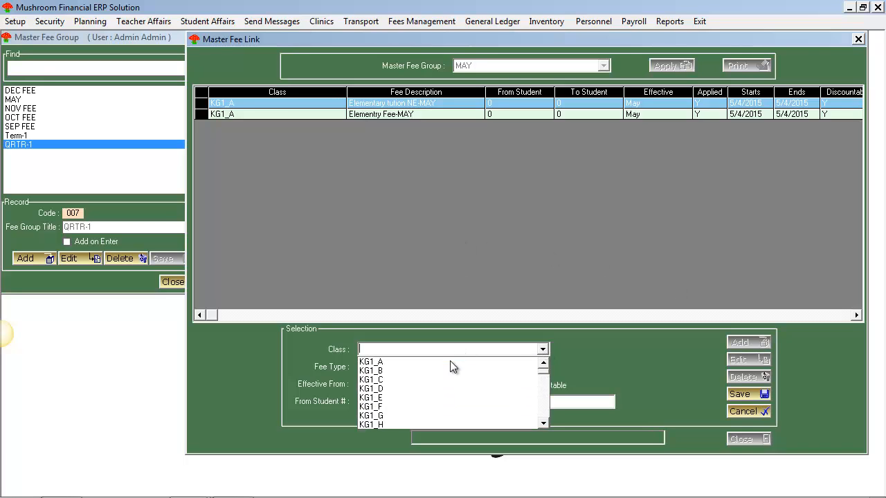
{"action": "scroll", "coordinate": [533, 405], "scroll_direction": "down", "scroll_amount": 5}
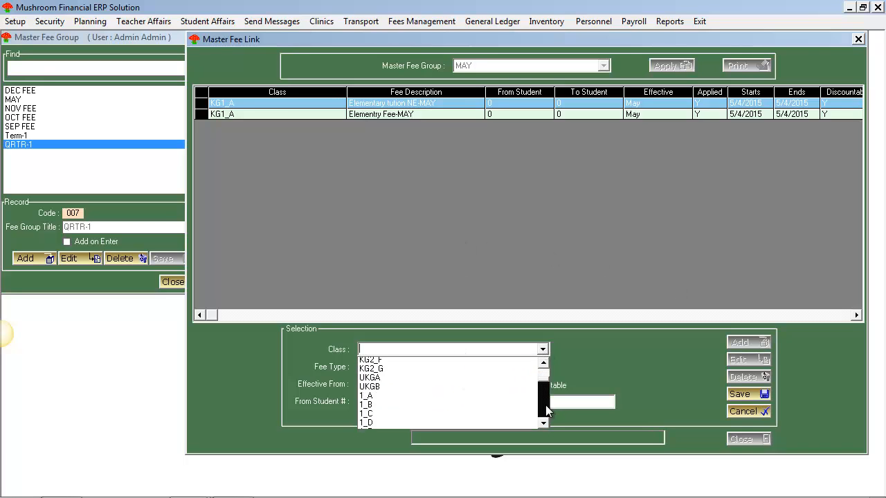
{"action": "left_click", "coordinate": [435, 390]}
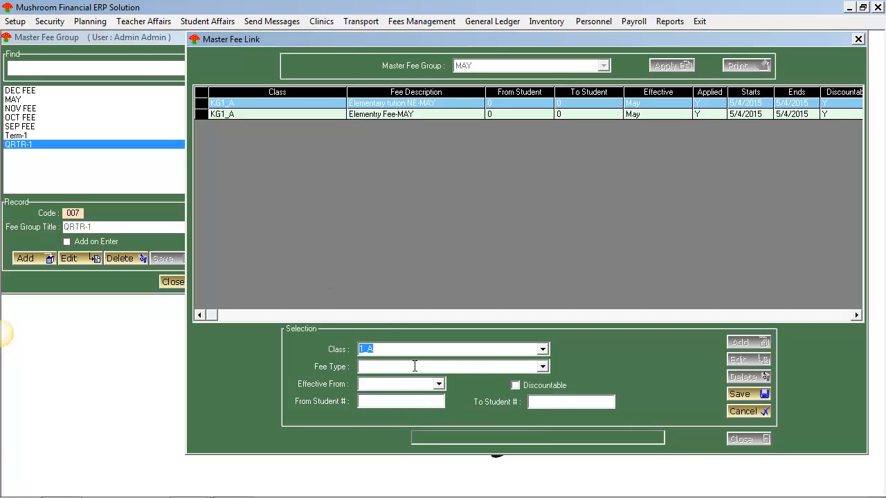
Set the link's fee type to Elementary tution NE-MAY, effective from May, and save it
{"action": "left_click", "coordinate": [543, 366]}
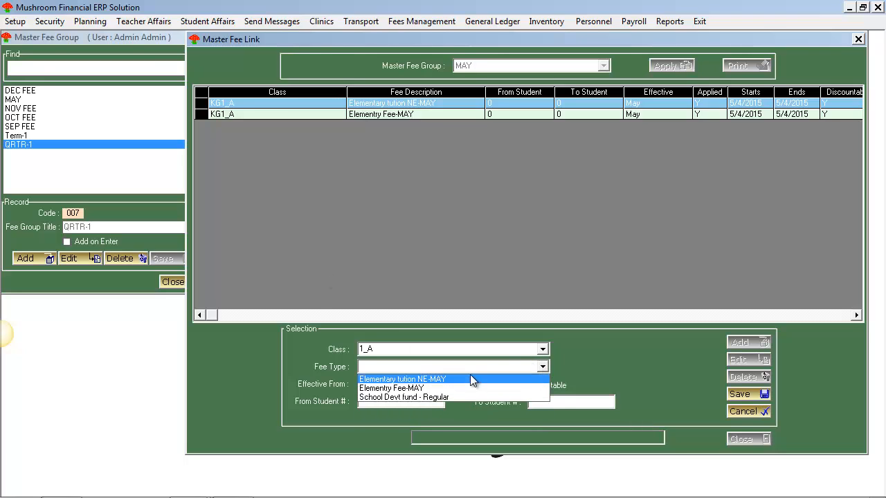
{"action": "left_click", "coordinate": [470, 380]}
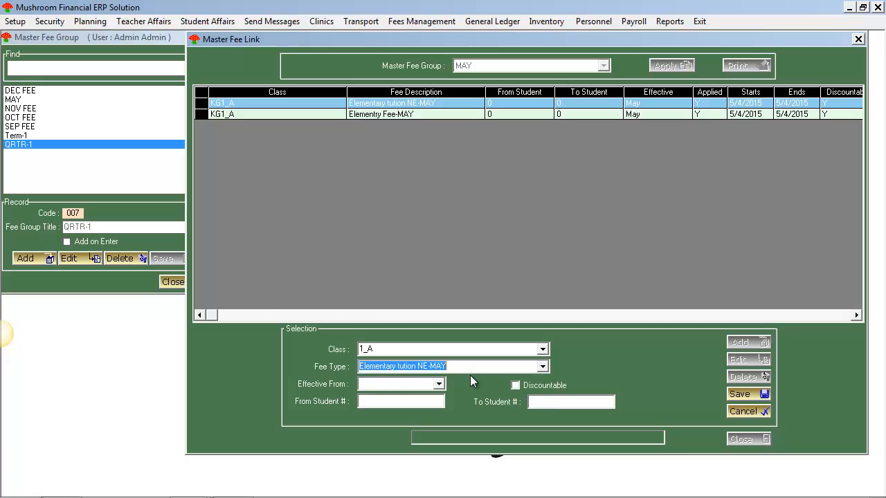
{"action": "left_click", "coordinate": [439, 383]}
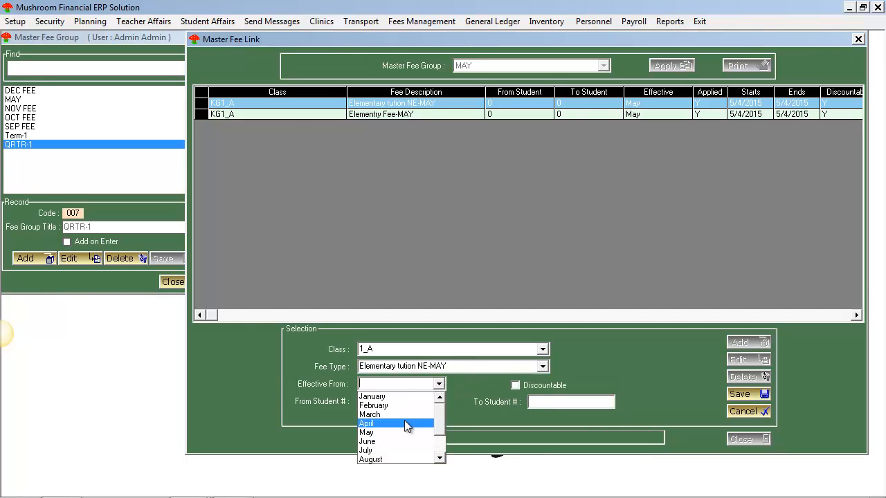
{"action": "left_click", "coordinate": [396, 433]}
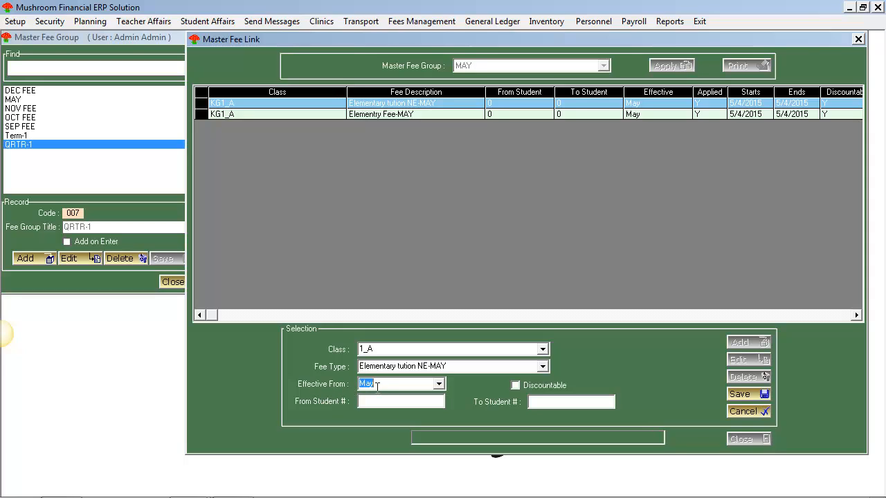
{"action": "left_click", "coordinate": [409, 403]}
{"action": "left_click", "coordinate": [747, 395]}
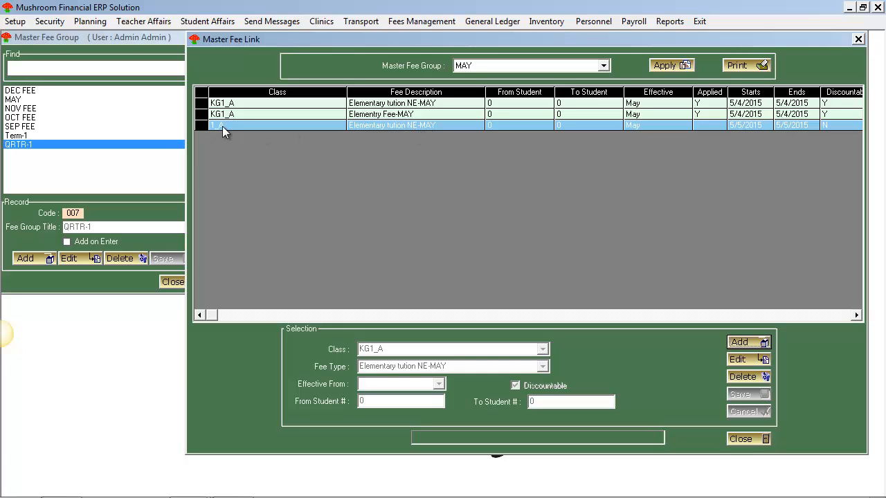
Start another fee link in the MAY master fee group and set its class to 1_A
{"action": "left_click", "coordinate": [752, 342]}
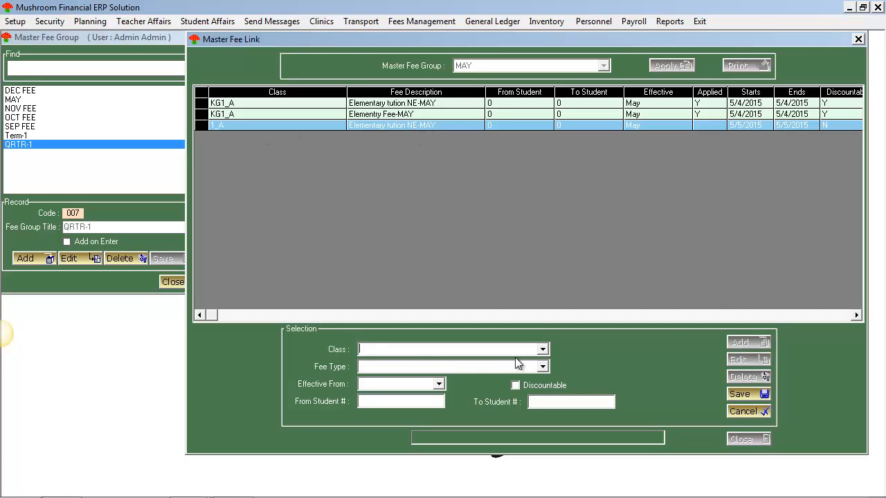
{"action": "left_click", "coordinate": [543, 350]}
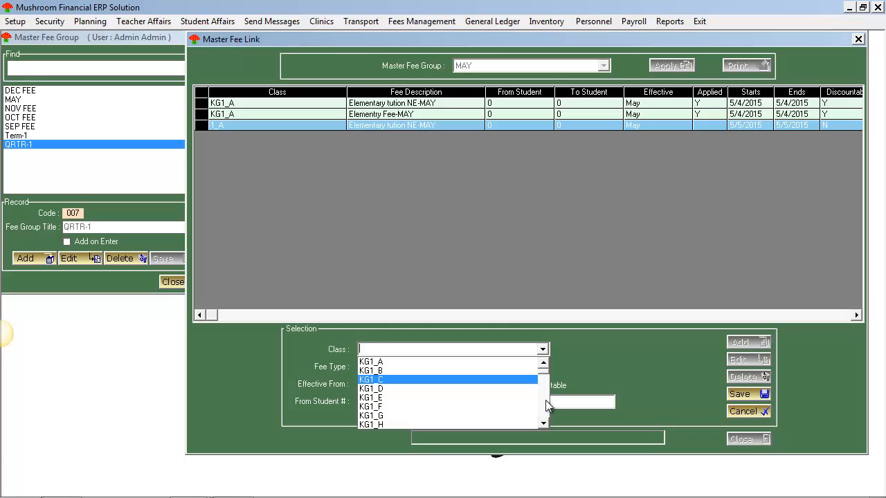
{"action": "type", "text": "1-a"}
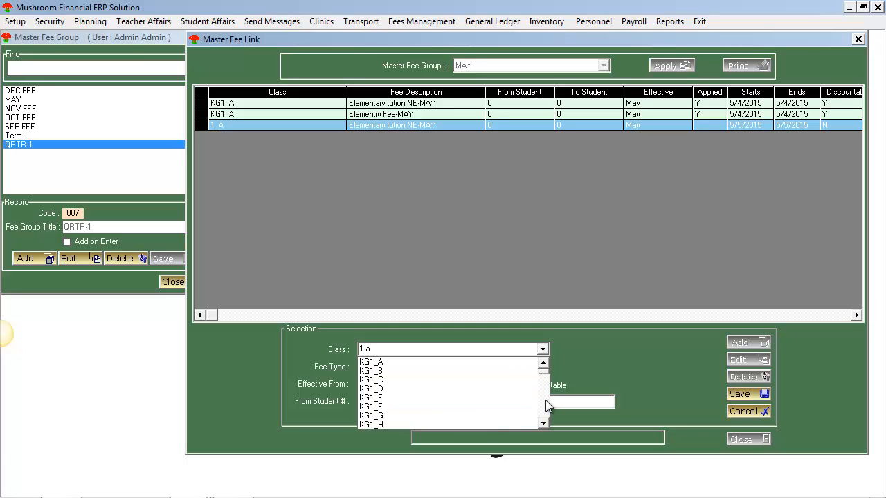
{"action": "left_click", "coordinate": [544, 424]}
{"action": "double_click", "coordinate": [543, 424]}
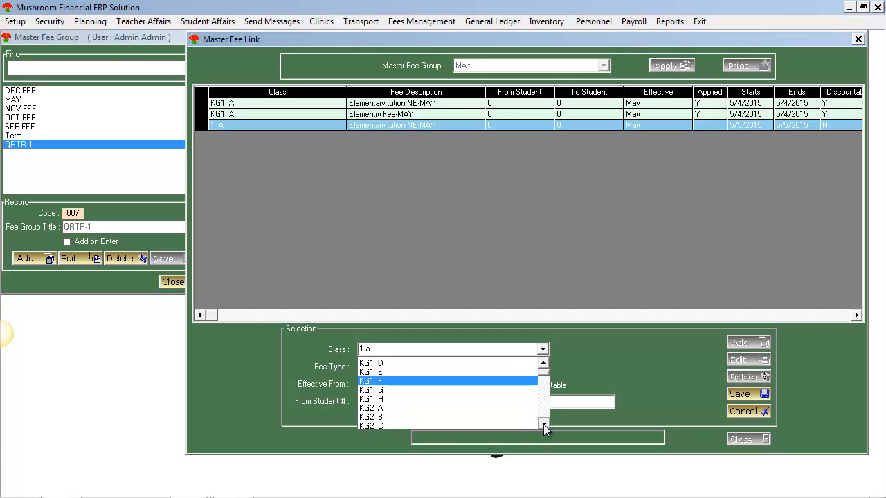
{"action": "left_click", "coordinate": [544, 424]}
{"action": "left_click", "coordinate": [544, 351]}
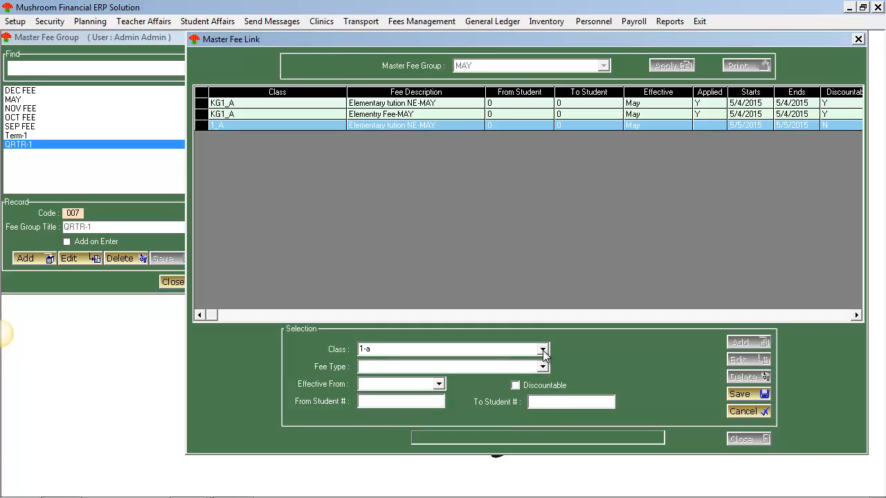
{"action": "left_click", "coordinate": [543, 351]}
{"action": "left_click", "coordinate": [543, 412]}
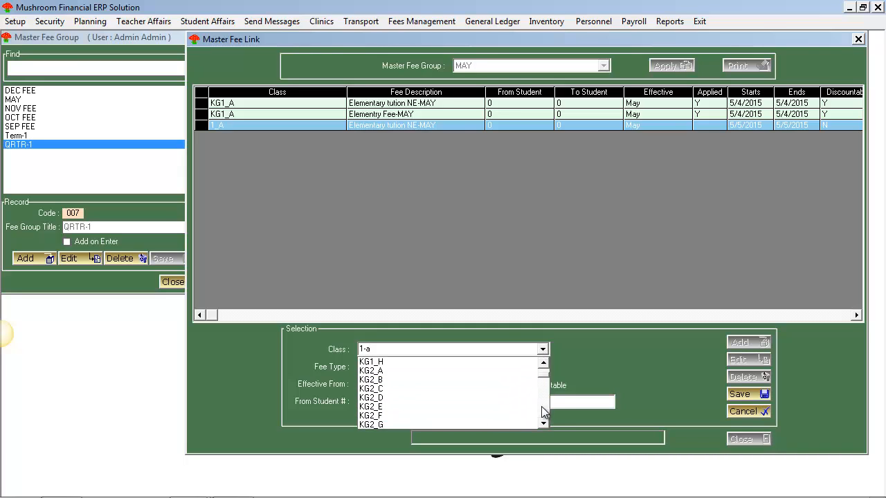
{"action": "left_click", "coordinate": [550, 409]}
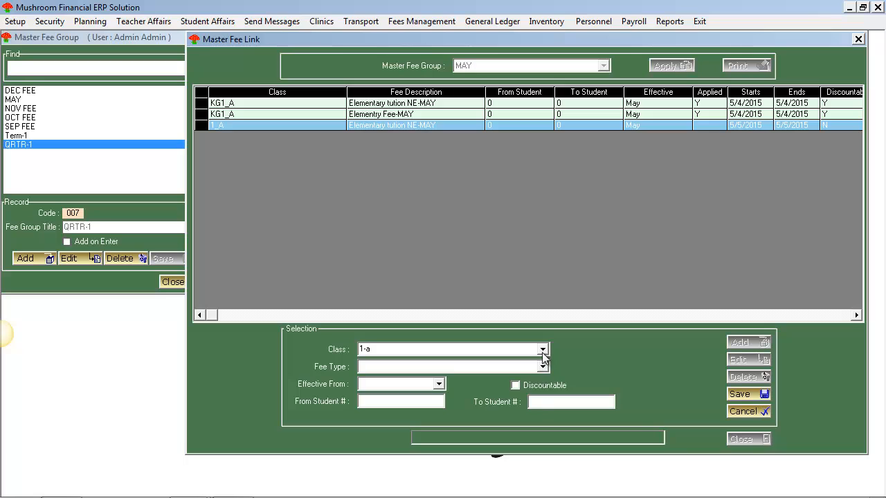
{"action": "left_click", "coordinate": [544, 351]}
{"action": "left_click", "coordinate": [545, 412]}
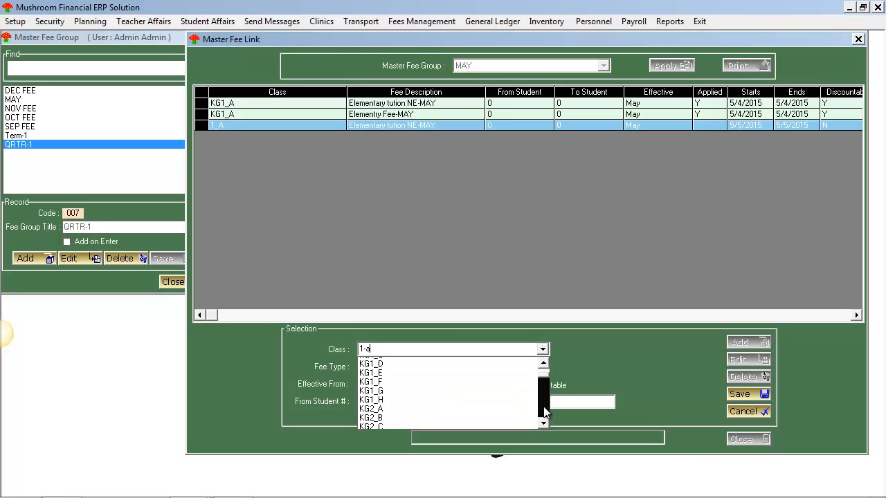
{"action": "left_click", "coordinate": [544, 409]}
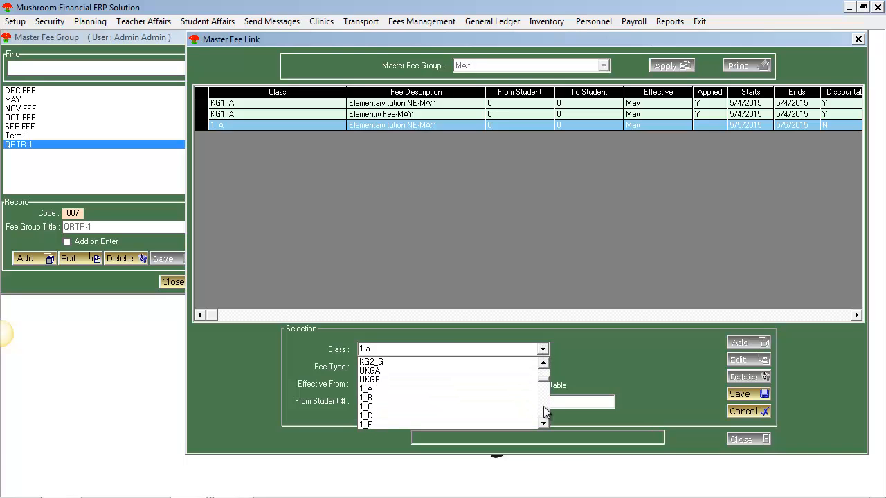
{"action": "left_click", "coordinate": [406, 388]}
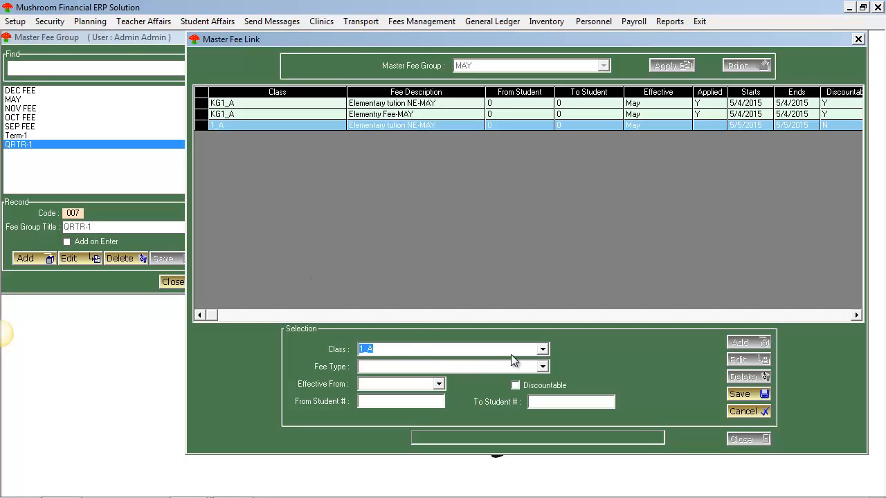
Set the new link's fee type to Elementry Fee-MAY, effective from May, with the starting student number 0, and save it
{"action": "left_click", "coordinate": [543, 367]}
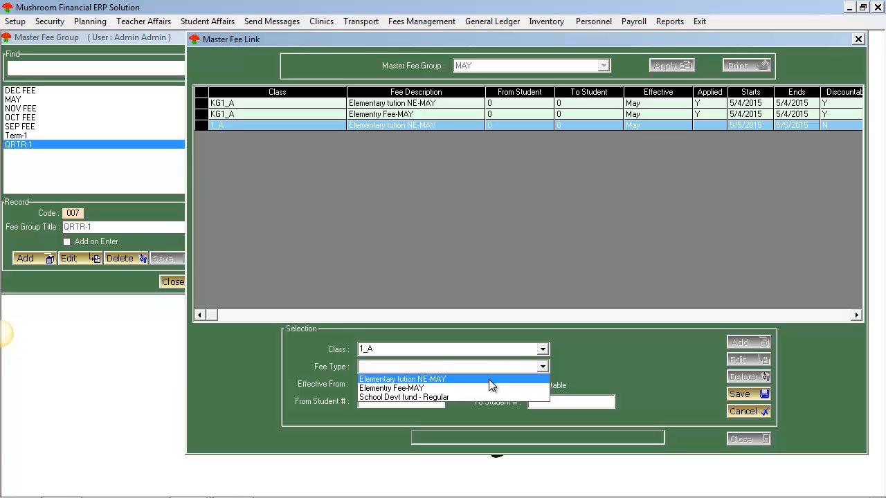
{"action": "left_click", "coordinate": [424, 393]}
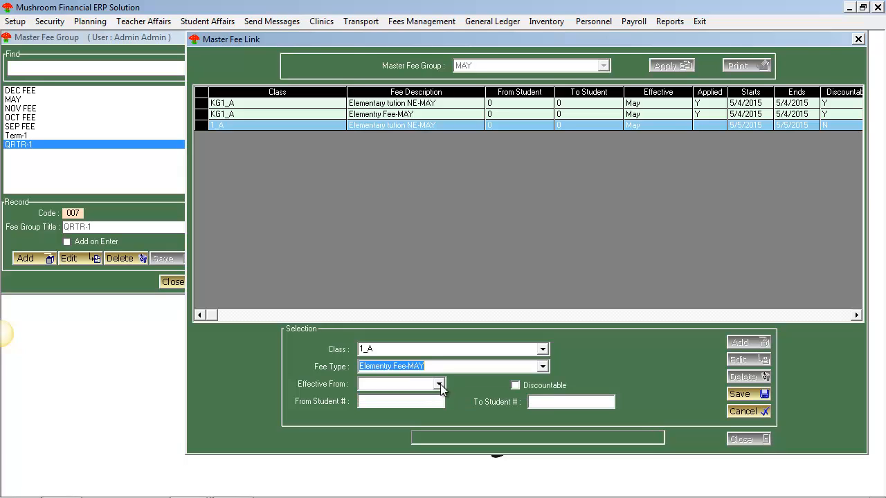
{"action": "left_click", "coordinate": [439, 385]}
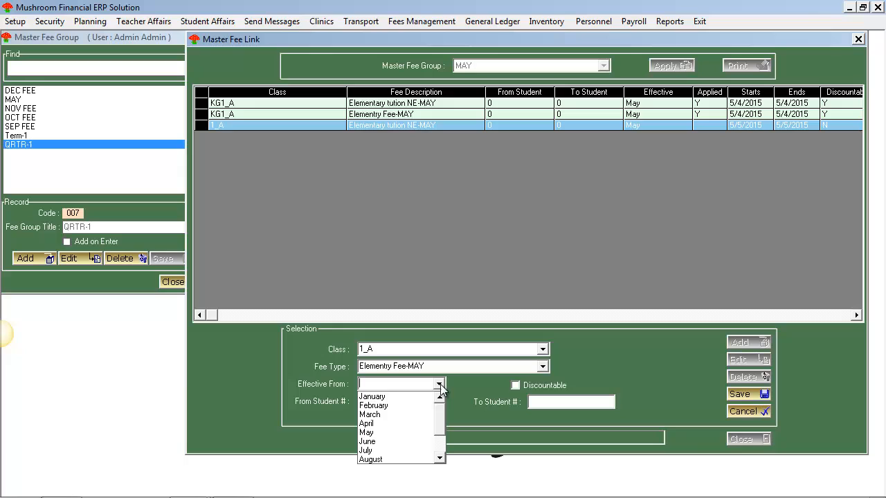
{"action": "left_click", "coordinate": [410, 433]}
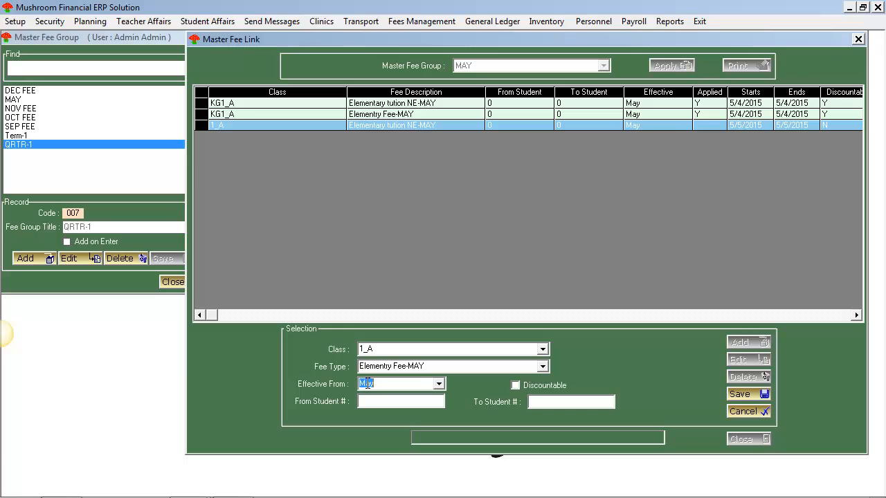
{"action": "left_click", "coordinate": [372, 401]}
{"action": "type", "text": "0"}
{"action": "left_click", "coordinate": [733, 395]}
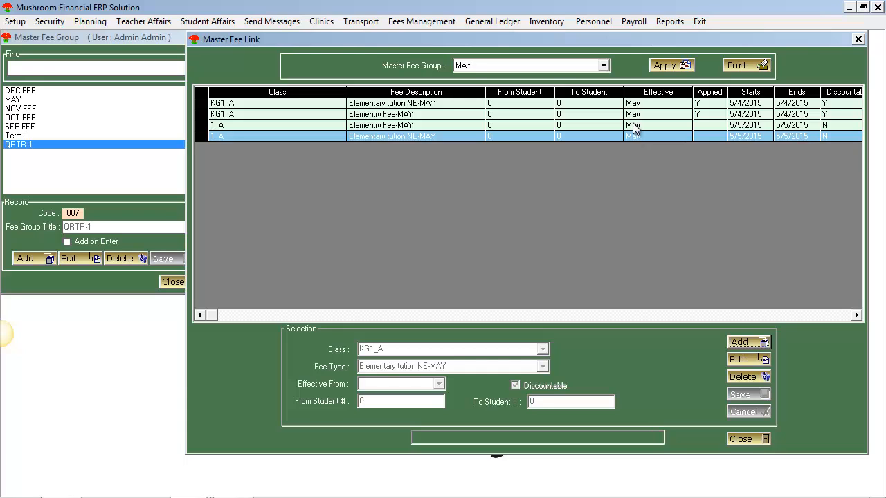
Close the Master Fee Link and Master Fee Group windows and bring up the fees management commands
{"action": "left_click", "coordinate": [752, 438]}
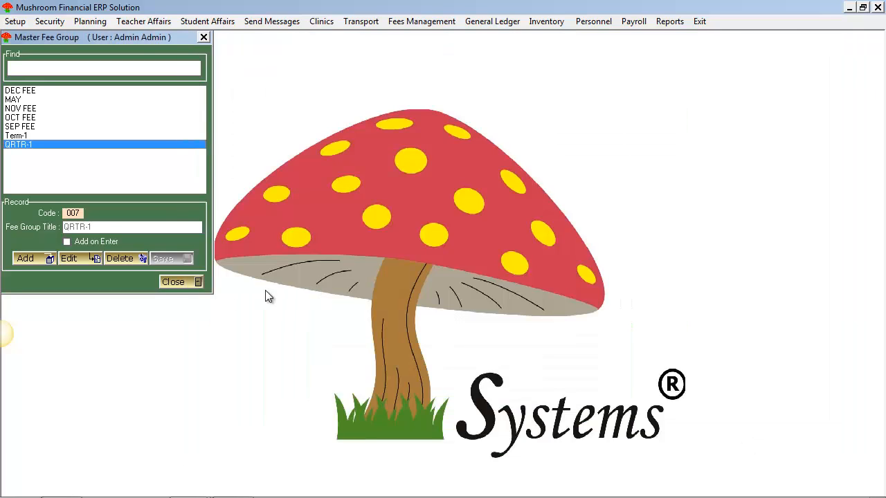
{"action": "left_click", "coordinate": [171, 283]}
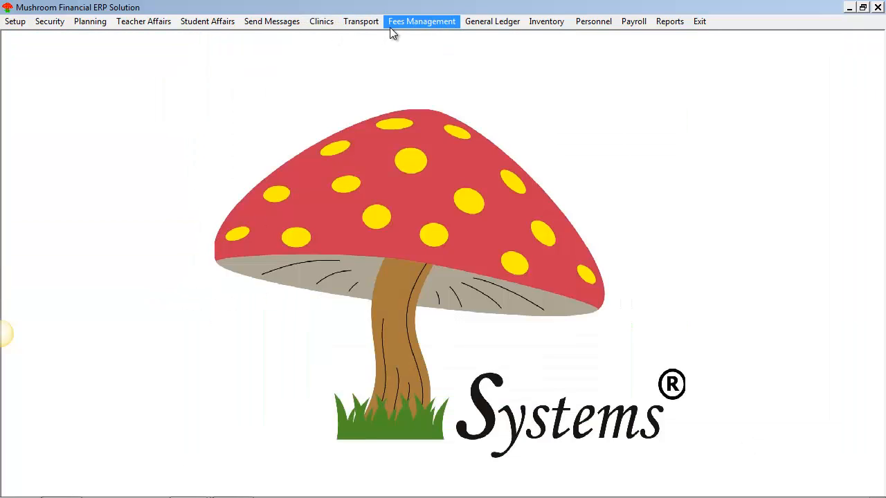
{"action": "left_click", "coordinate": [428, 26]}
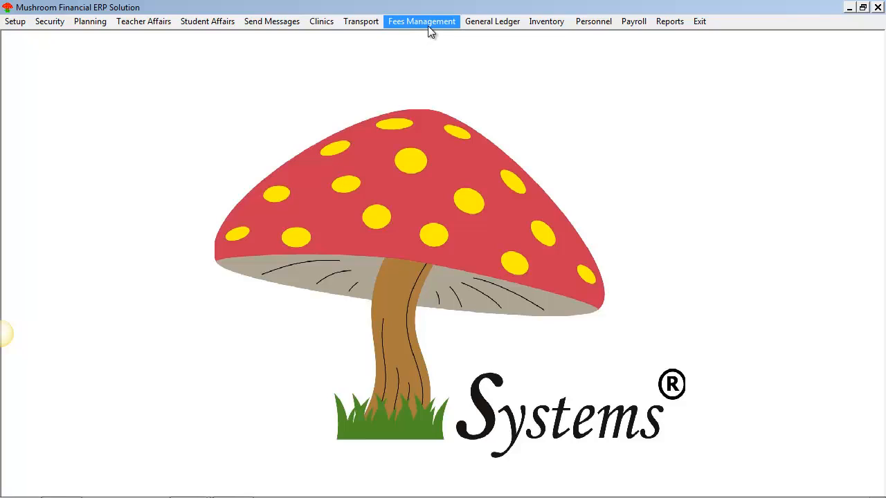